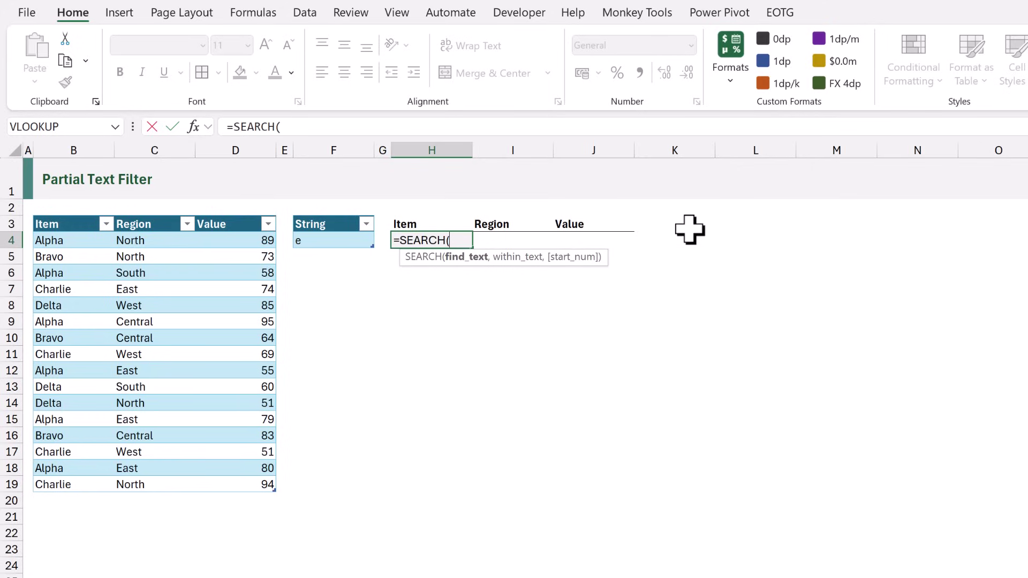
{"action": "left_click", "coordinate": [355, 240]}
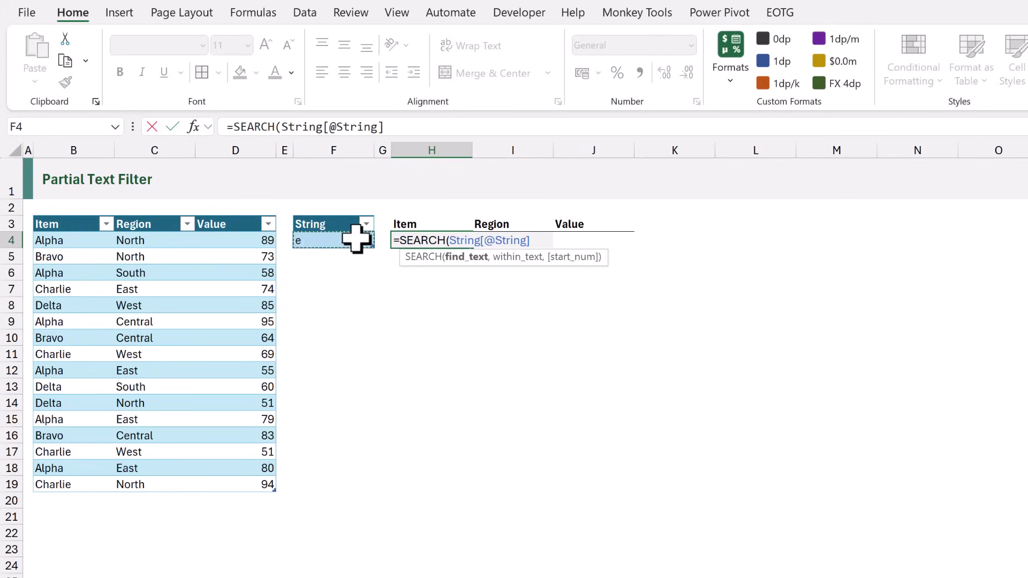
{"action": "type", "text": ","}
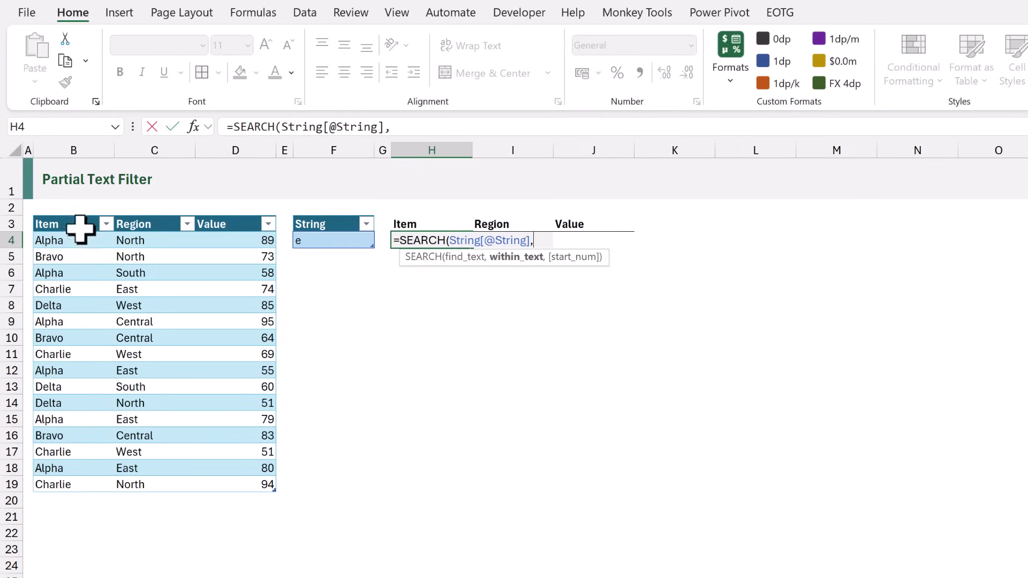
{"action": "left_click", "coordinate": [65, 214]}
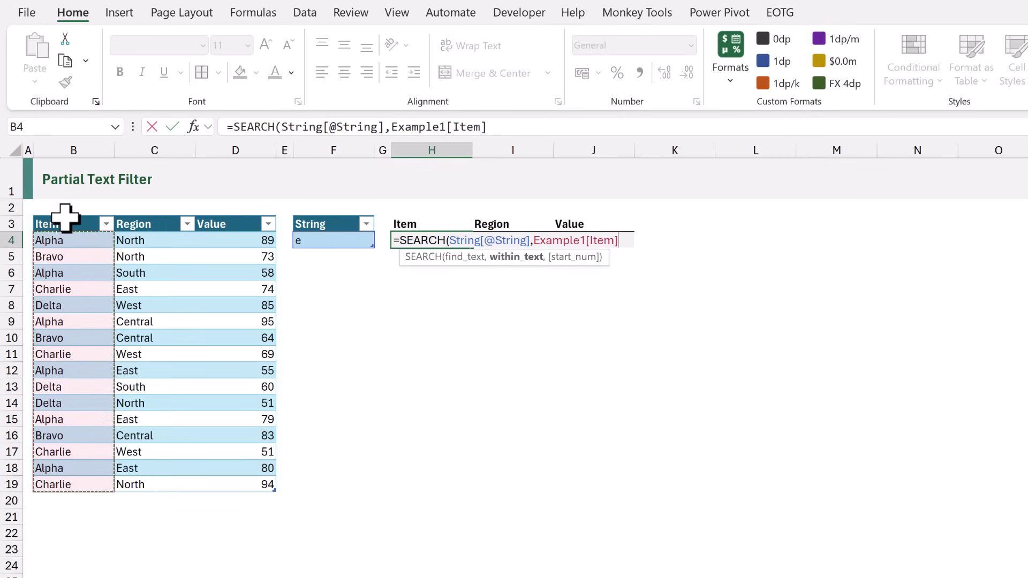
{"action": "type", "text": ")"}
{"action": "key", "text": "ctrl+Return"}
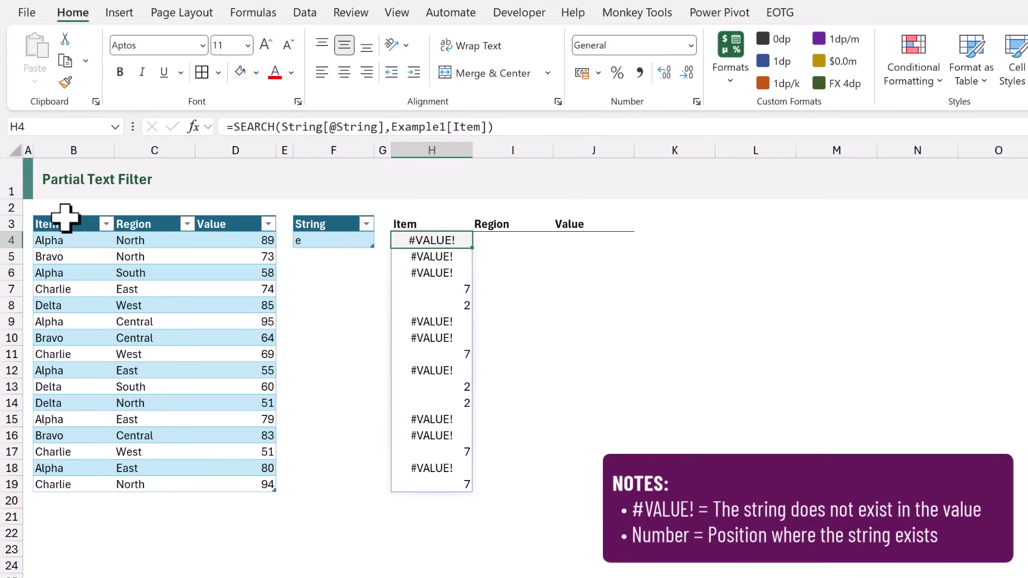
- Wrap the H4 SEARCH formula in ISNUMBER so H4:H19 shows TRUE/FALSE for Items containing 'e'
{"action": "key", "text": "F2"}
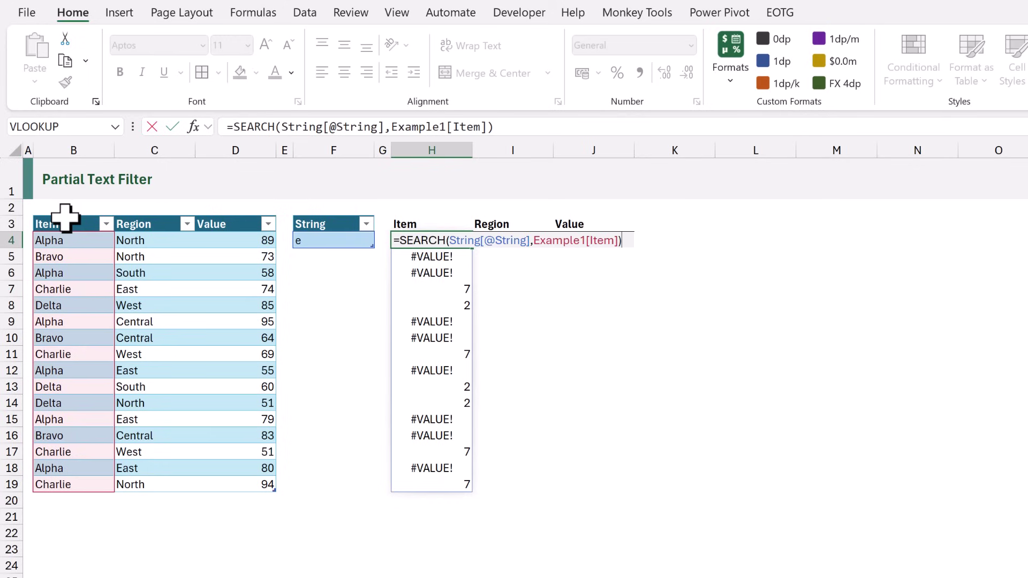
{"action": "left_click", "coordinate": [398, 239]}
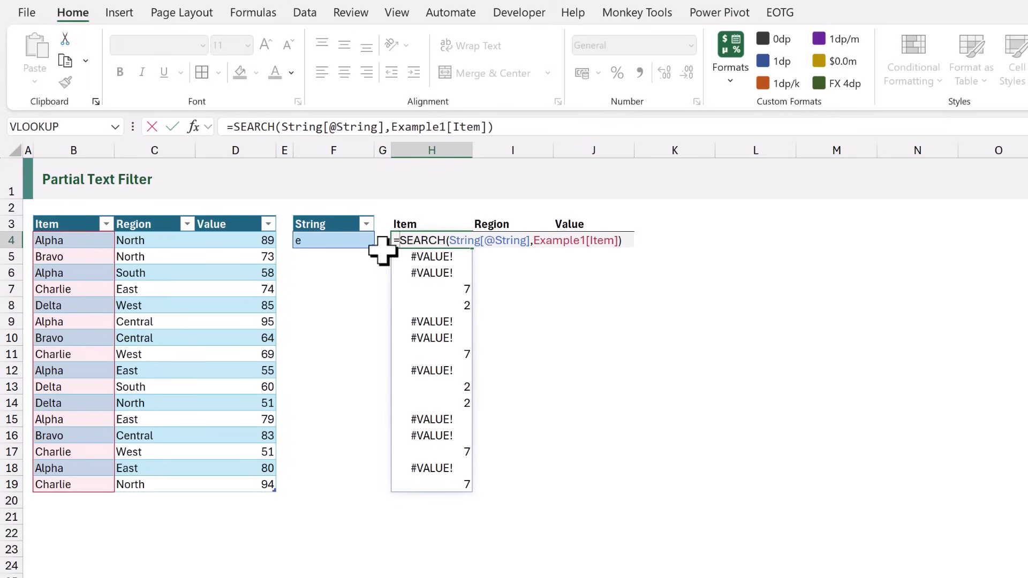
{"action": "type", "text": "ISNUMBER("}
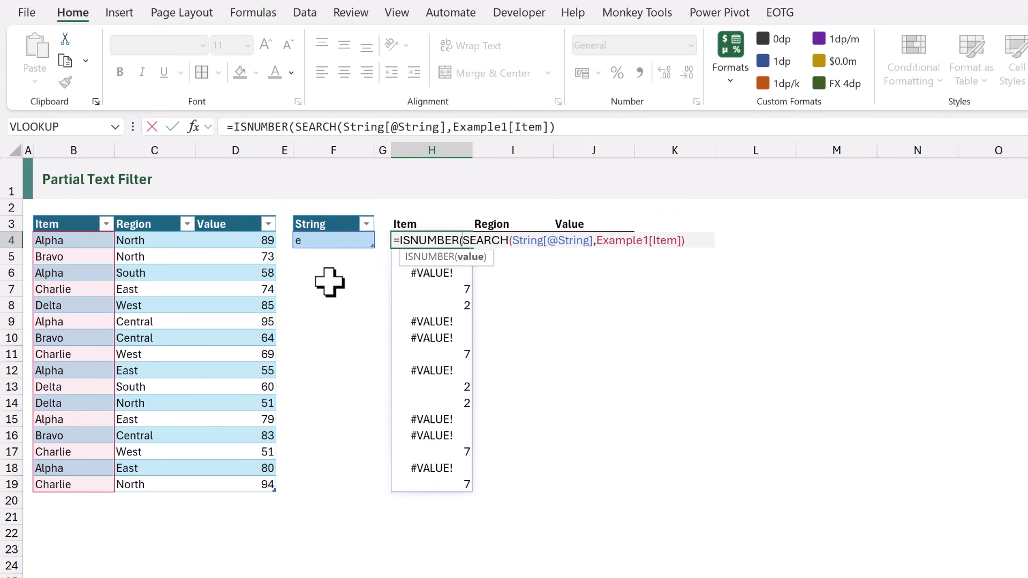
{"action": "left_click", "coordinate": [689, 240]}
{"action": "type", "text": ")"}
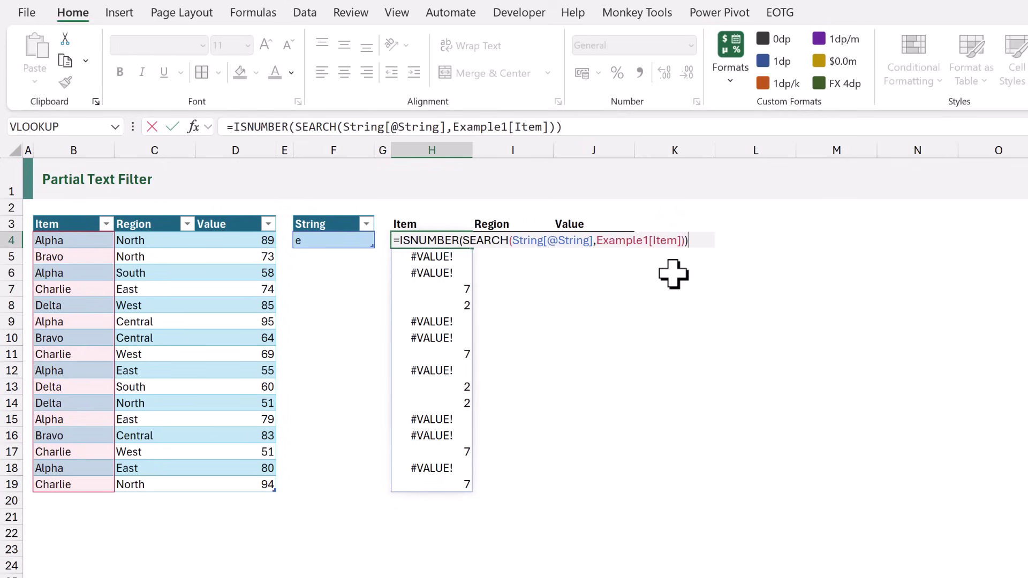
{"action": "key", "text": "ctrl+Return"}
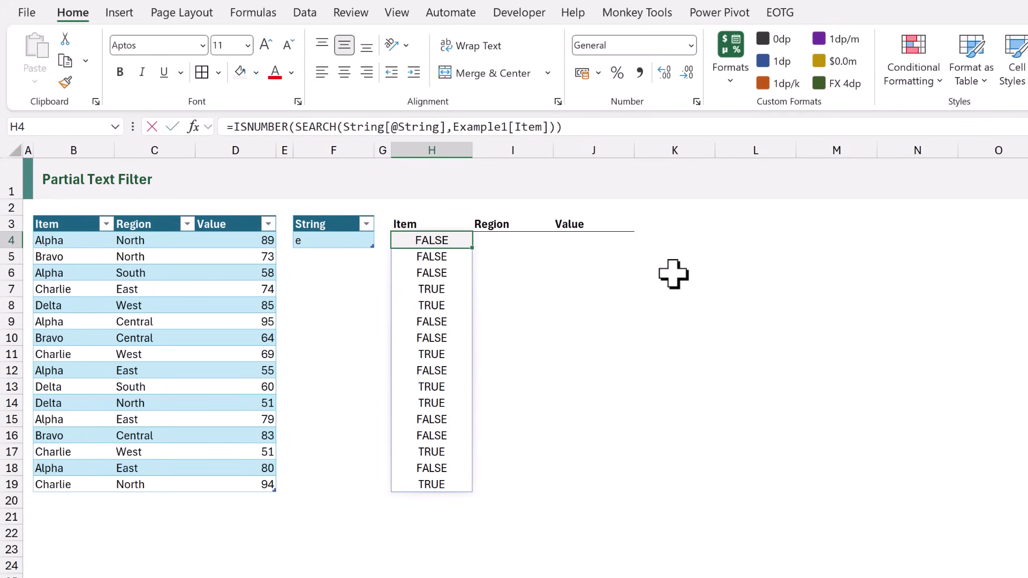
{"action": "key", "text": "F2"}
- Wrap the ISNUMBER(SEARCH(...)) test in FILTER over Example1, spilling the seven matching rows across H:J
{"action": "left_click", "coordinate": [400, 239]}
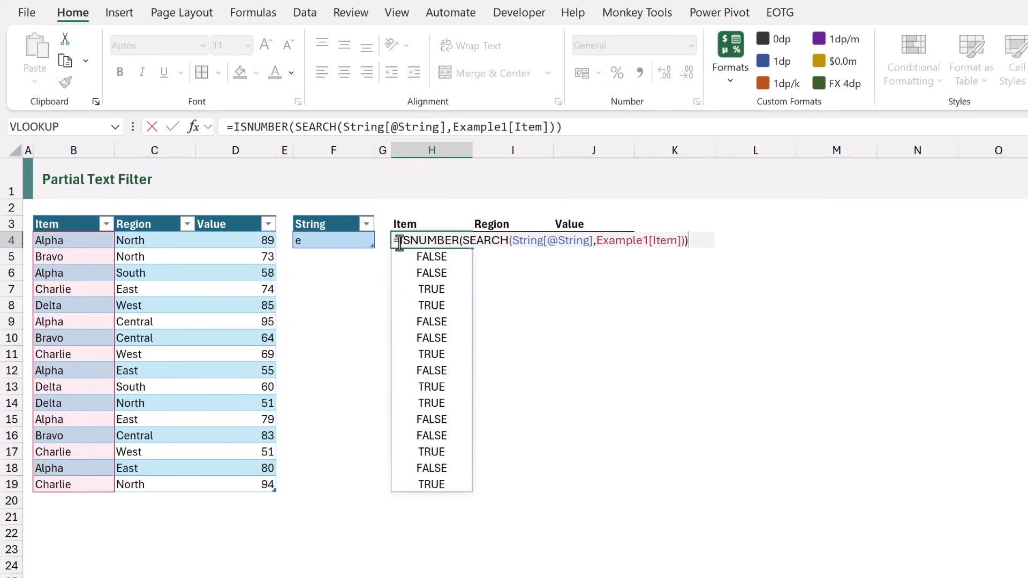
{"action": "type", "text": "FILTER("}
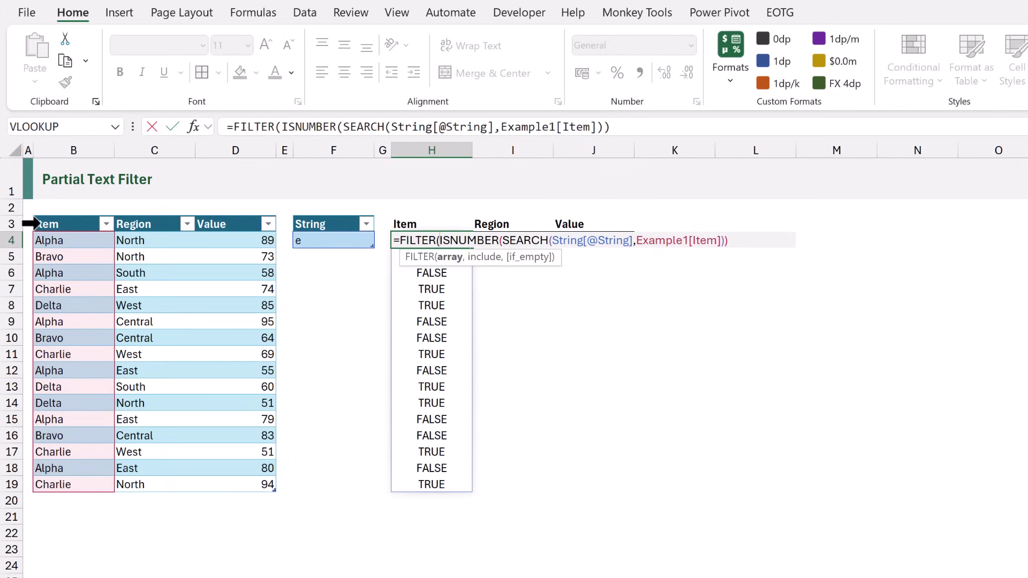
{"action": "left_click", "coordinate": [27, 209]}
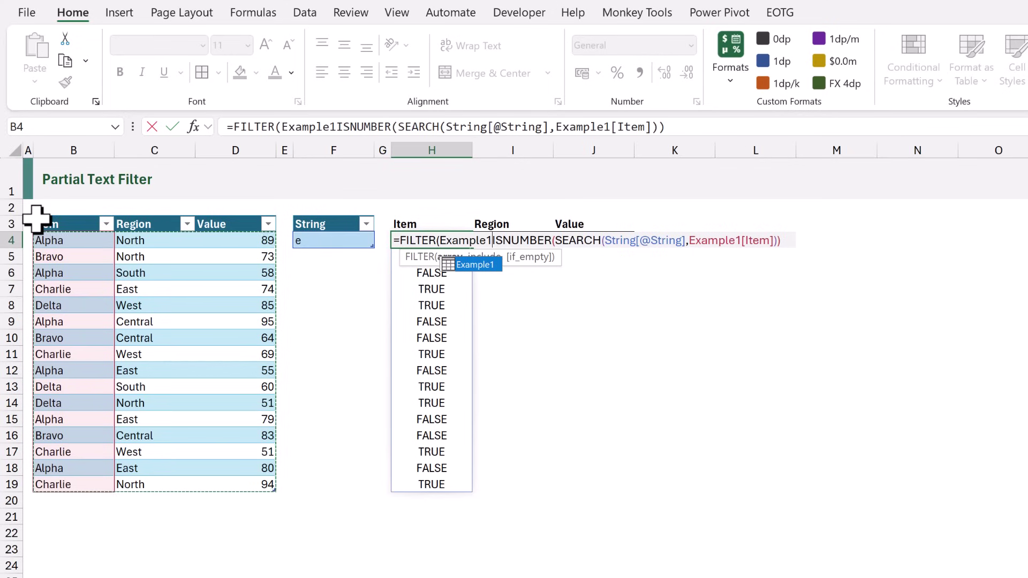
{"action": "type", "text": ","}
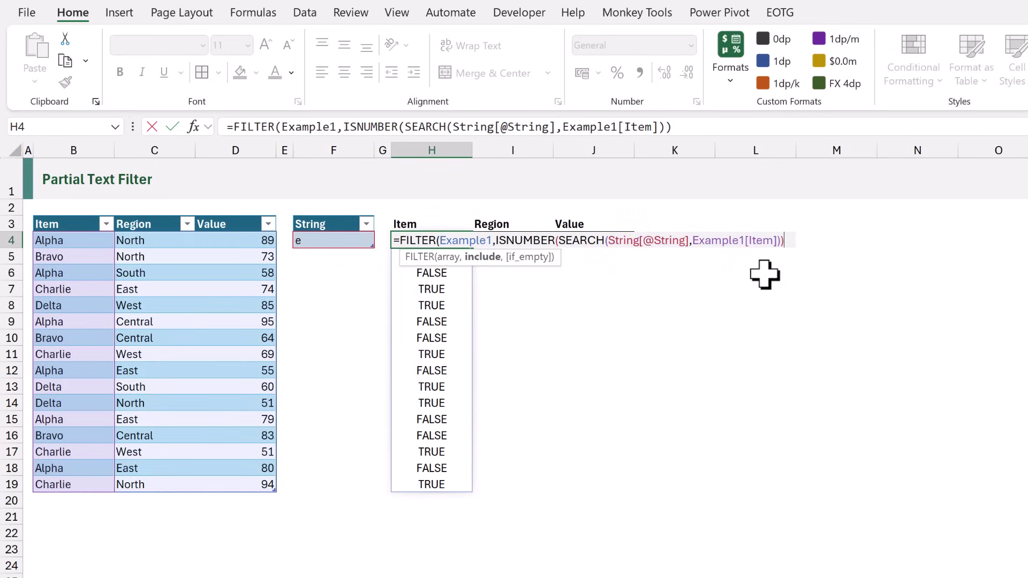
{"action": "type", "text": ")"}
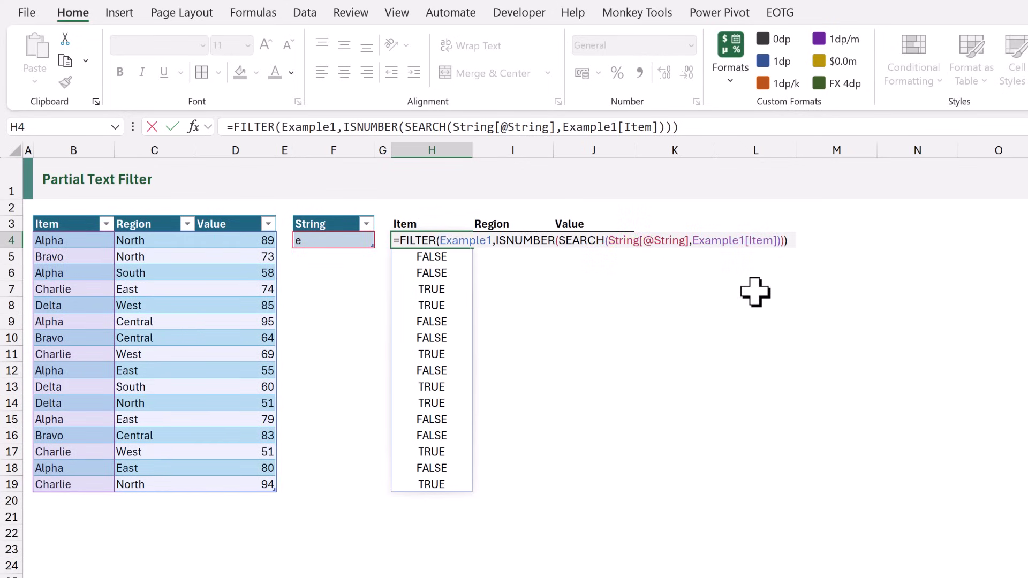
{"action": "key", "text": "ctrl+Return"}
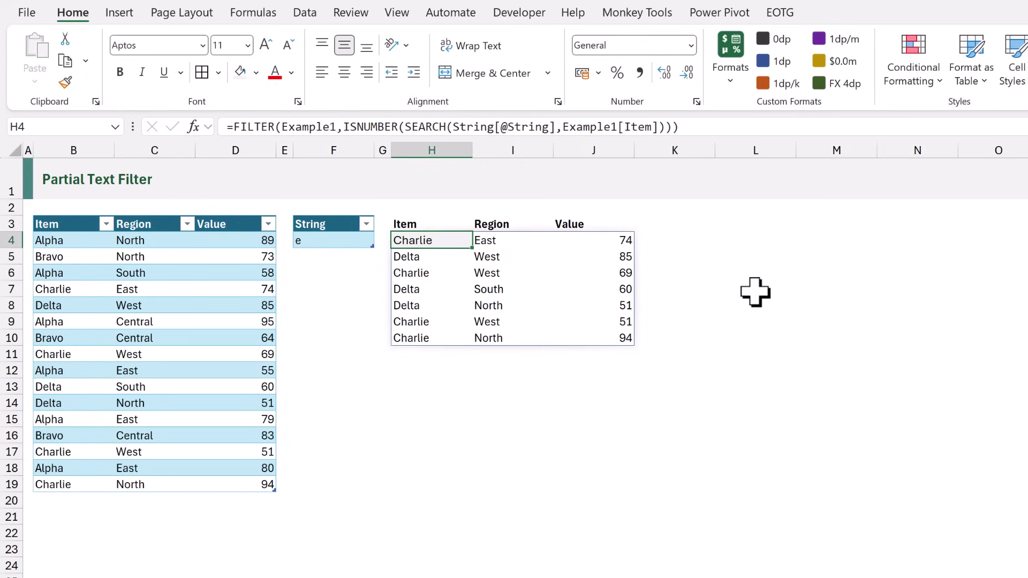
{"action": "key", "text": "Left"}
{"action": "key", "text": "Left"}
- Change the search string in F4 to r
{"action": "type", "text": "r"}
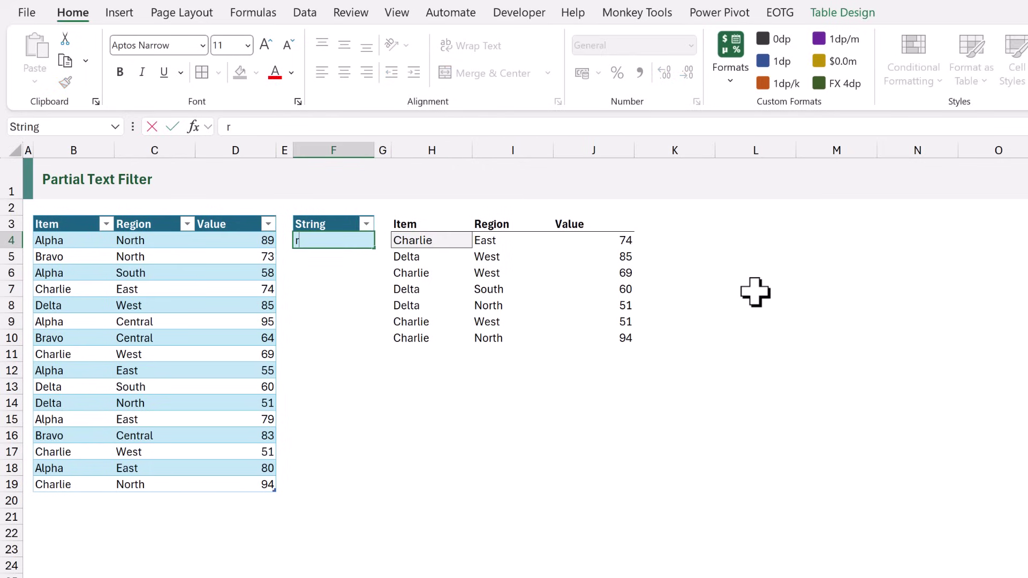
{"action": "key", "text": "ctrl+Return"}
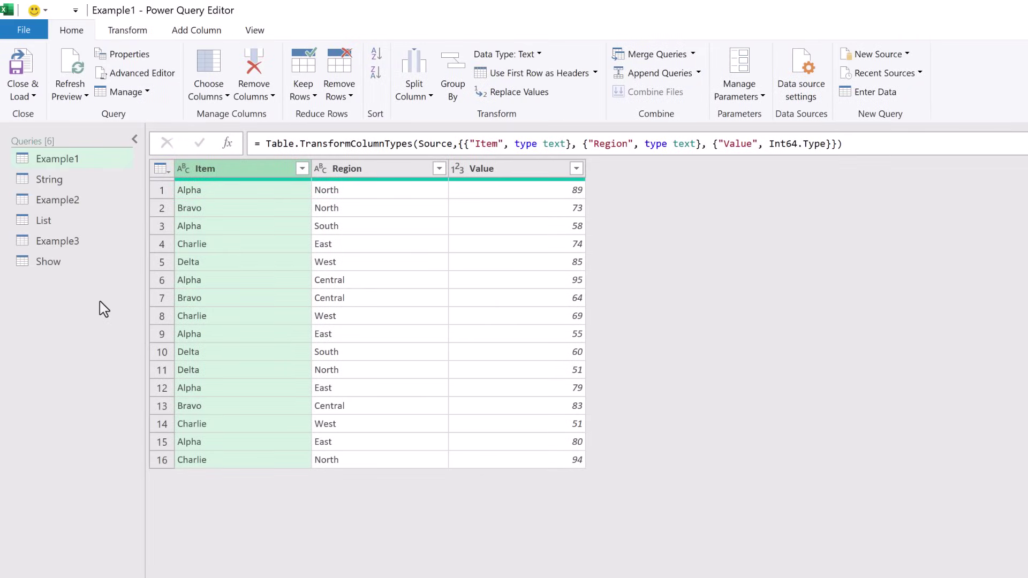
- Check that the String query holds r, then return to the Example1 query
{"action": "left_click", "coordinate": [70, 180]}
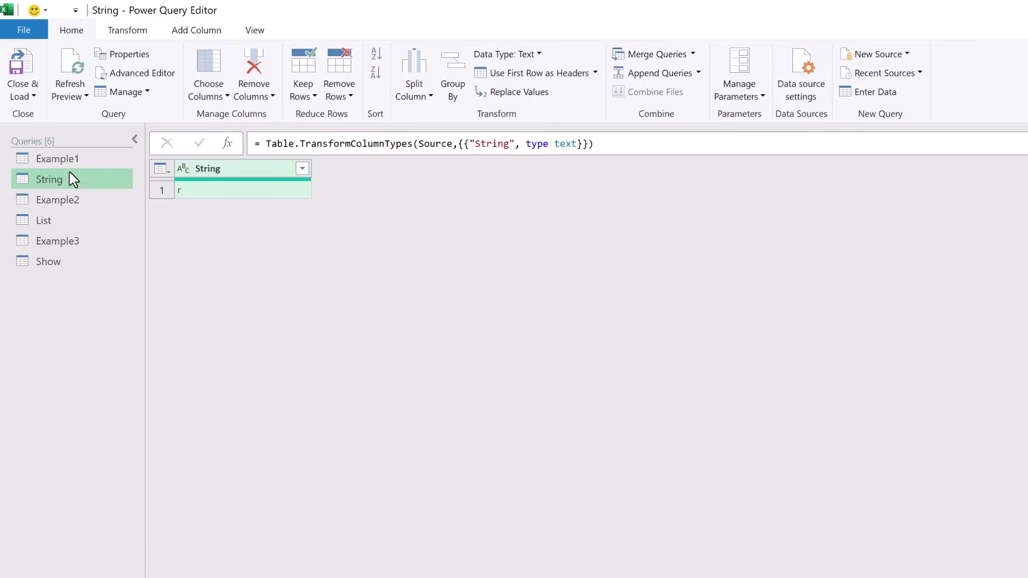
{"action": "left_click", "coordinate": [73, 170]}
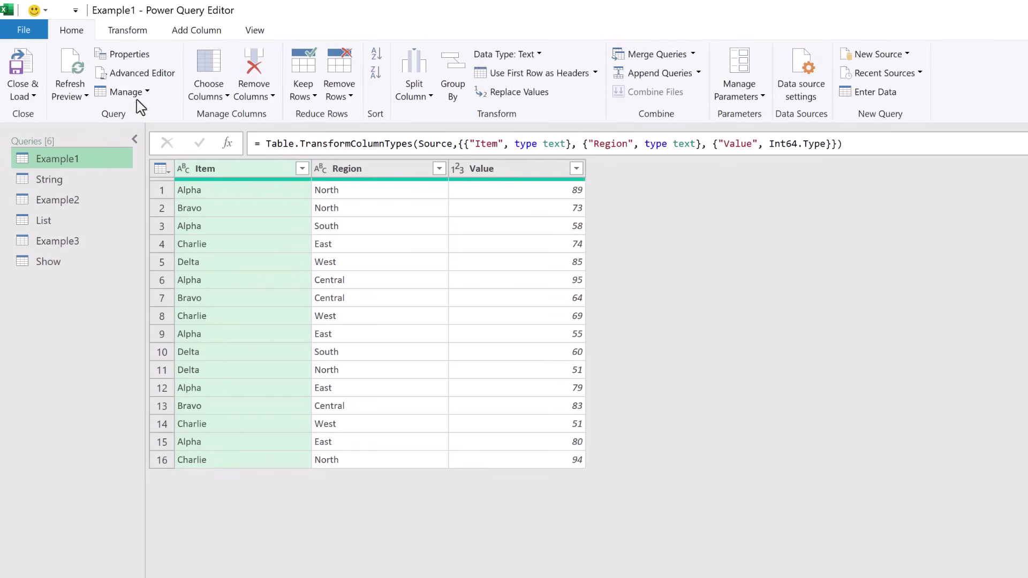
{"action": "left_click", "coordinate": [197, 33]}
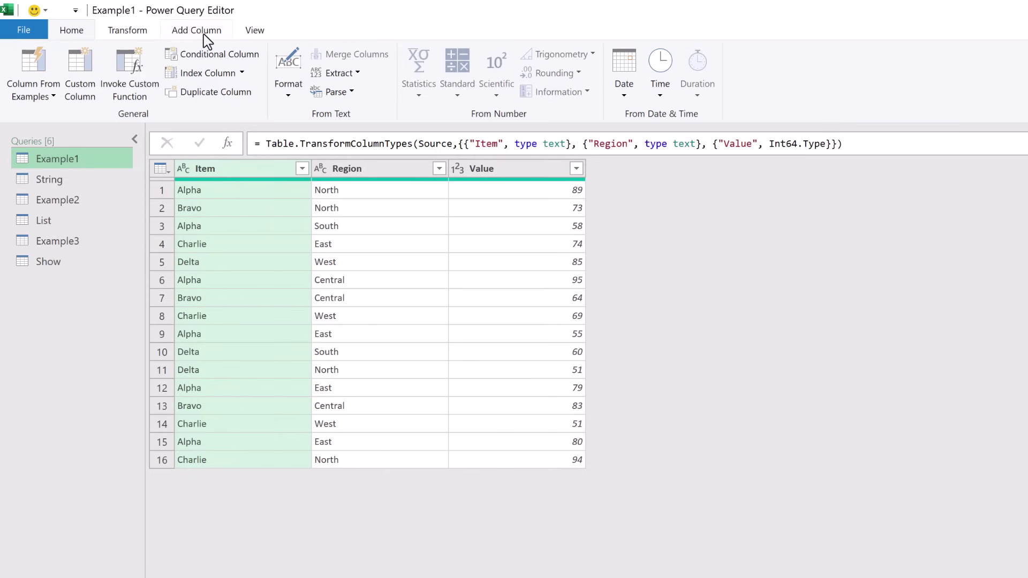
- Add a Custom column to Example1 with the formula Text.Contains([Item],String[String]{0})
{"action": "left_click", "coordinate": [92, 67]}
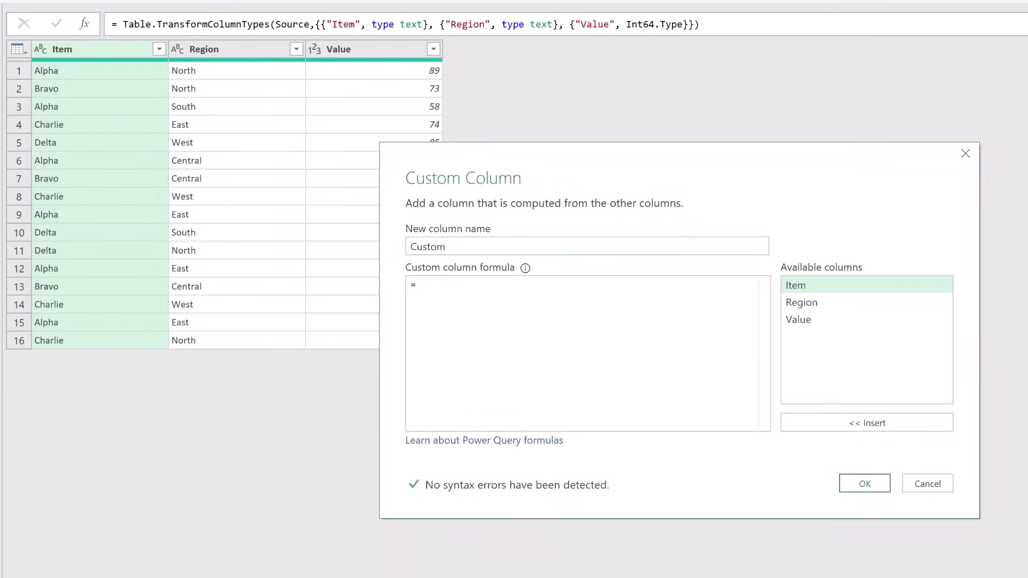
{"action": "left_click", "coordinate": [420, 284]}
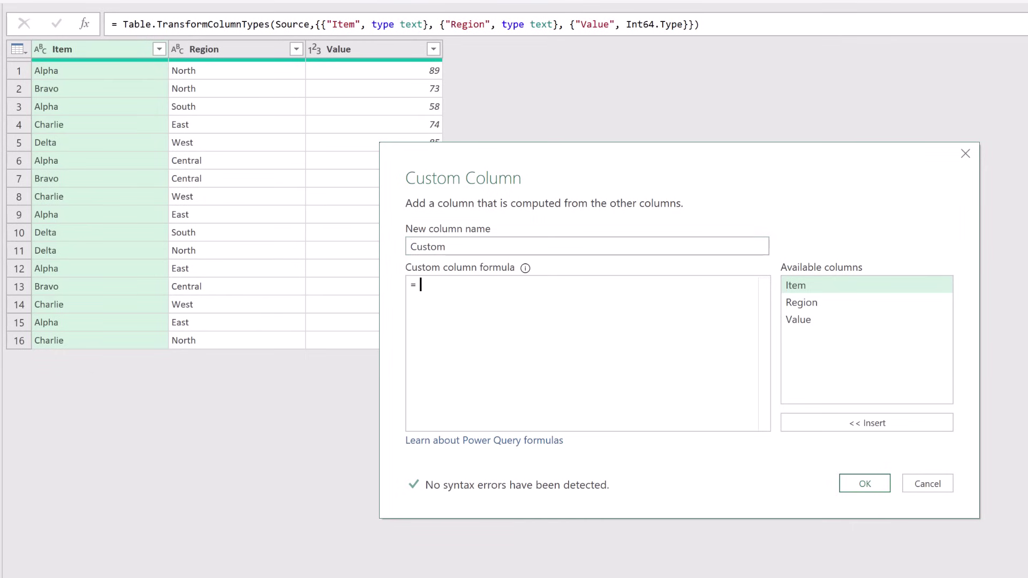
{"action": "type", "text": "Text"}
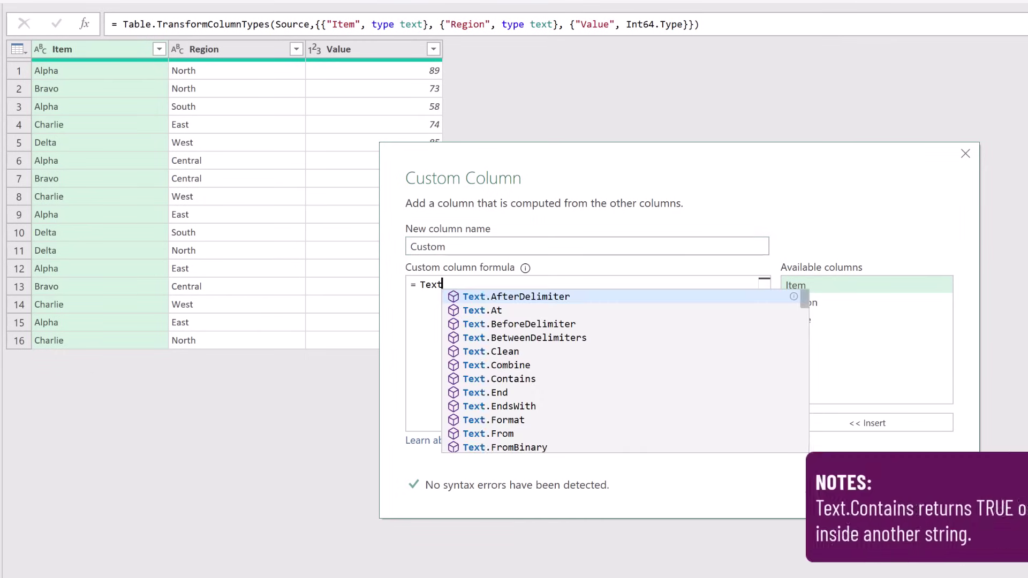
{"action": "type", "text": ".Contains"}
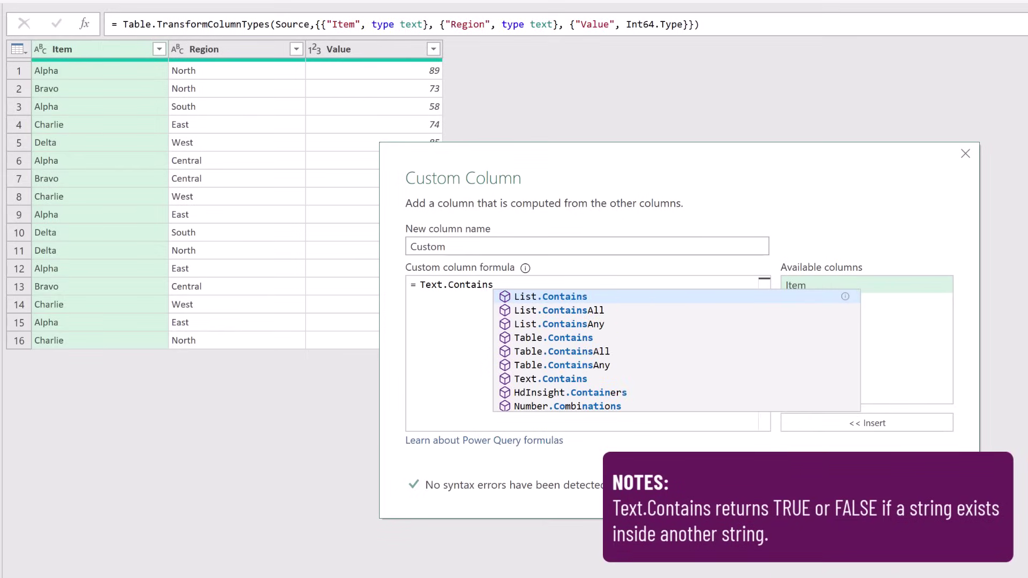
{"action": "type", "text": "("}
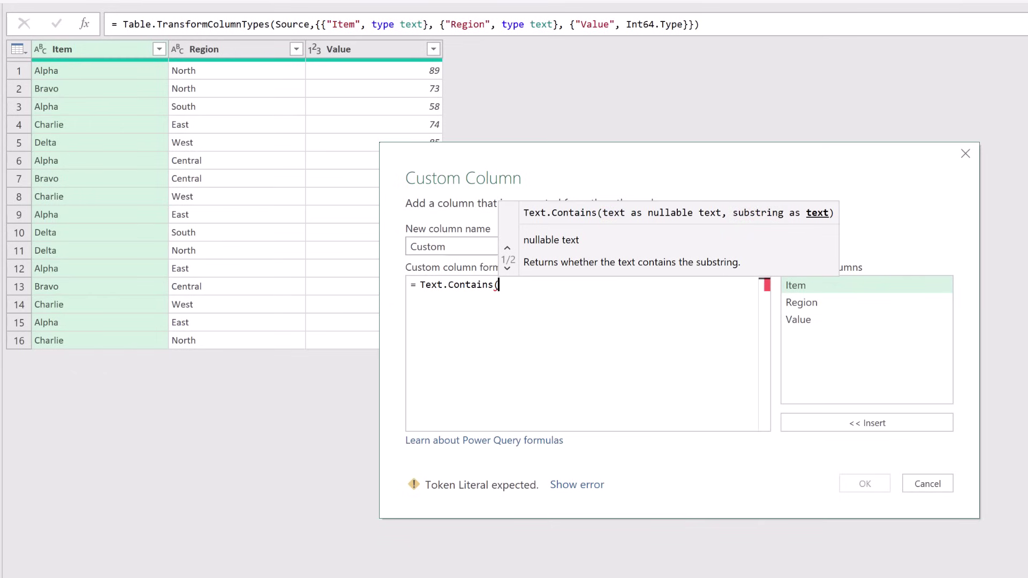
{"action": "double_click", "coordinate": [828, 289]}
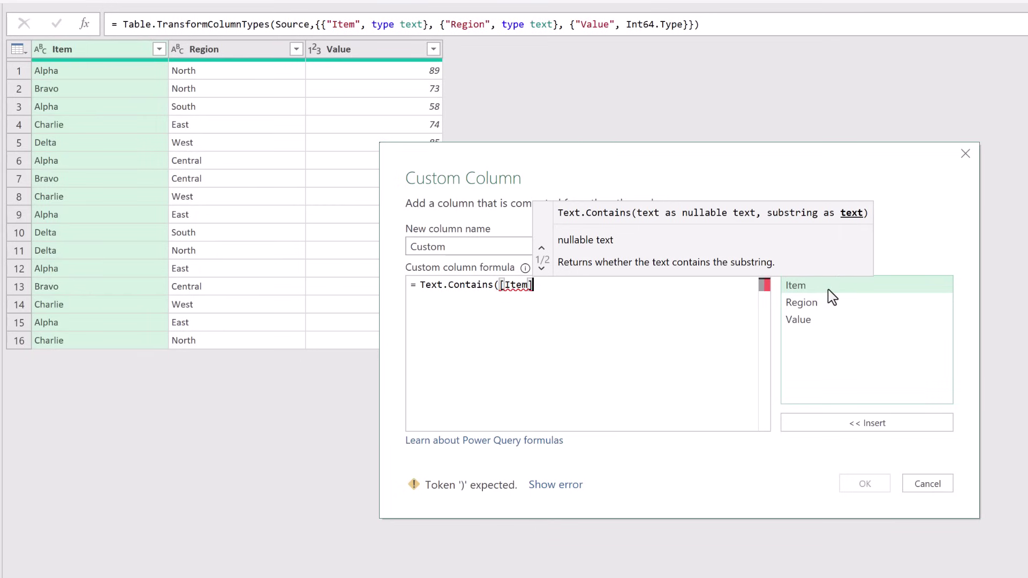
{"action": "type", "text": ","}
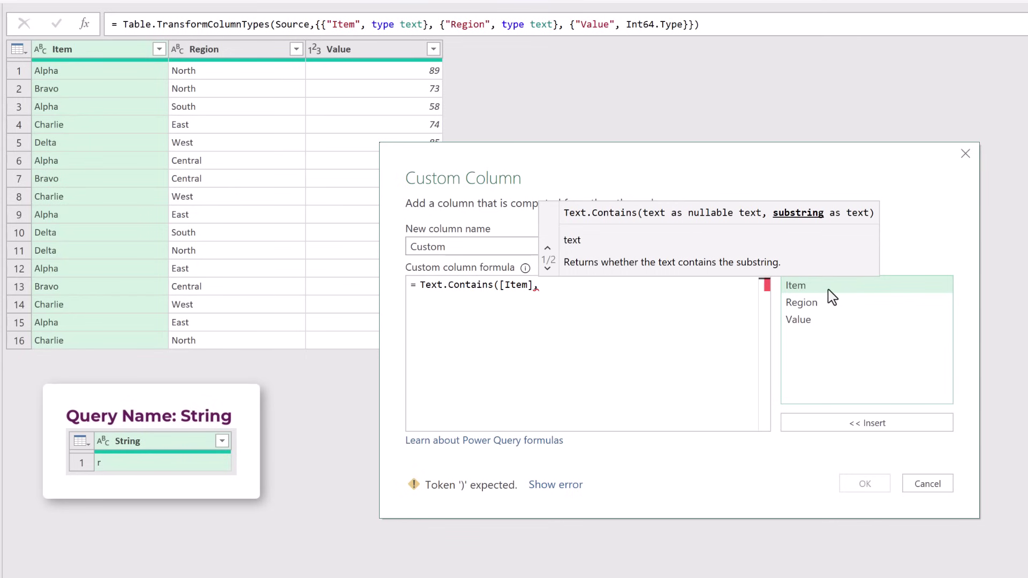
{"action": "type", "text": "String"}
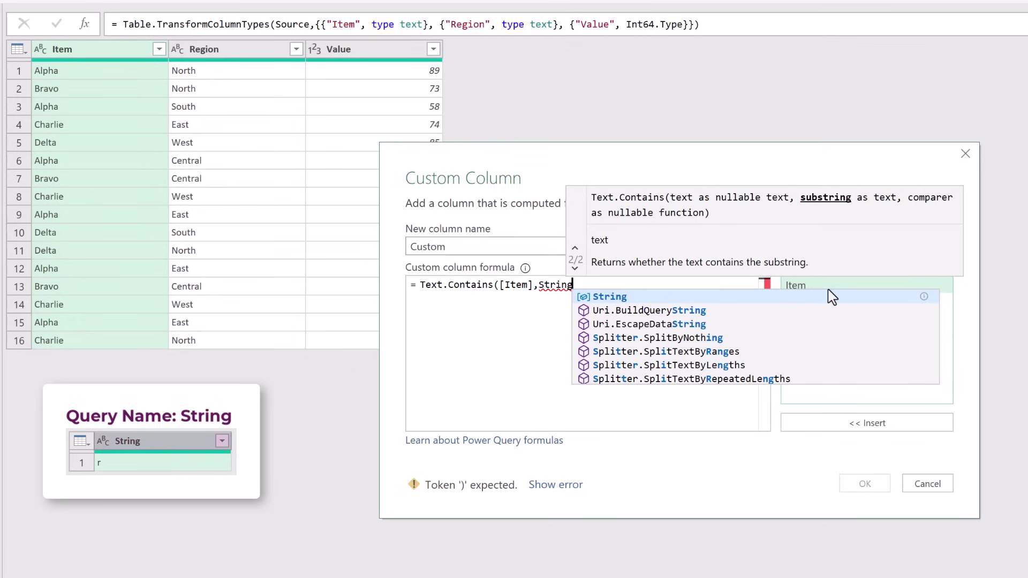
{"action": "type", "text": "[String"}
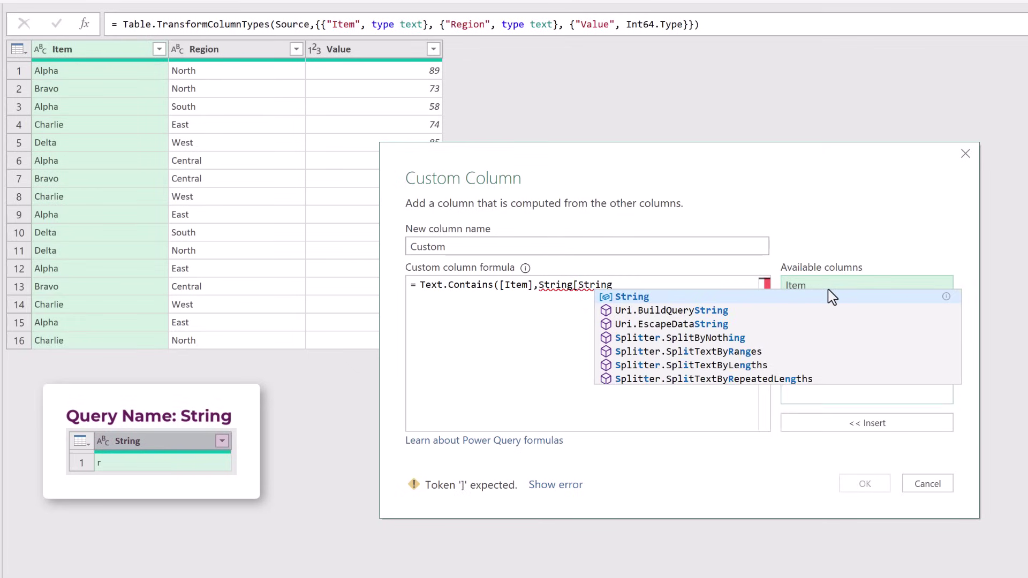
{"action": "type", "text": "]"}
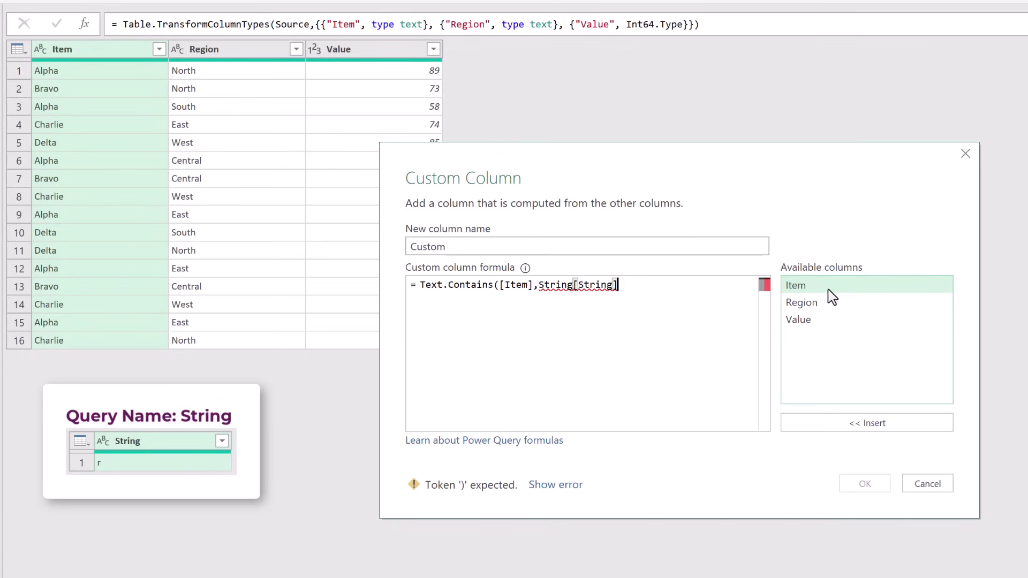
{"action": "type", "text": "{0}"}
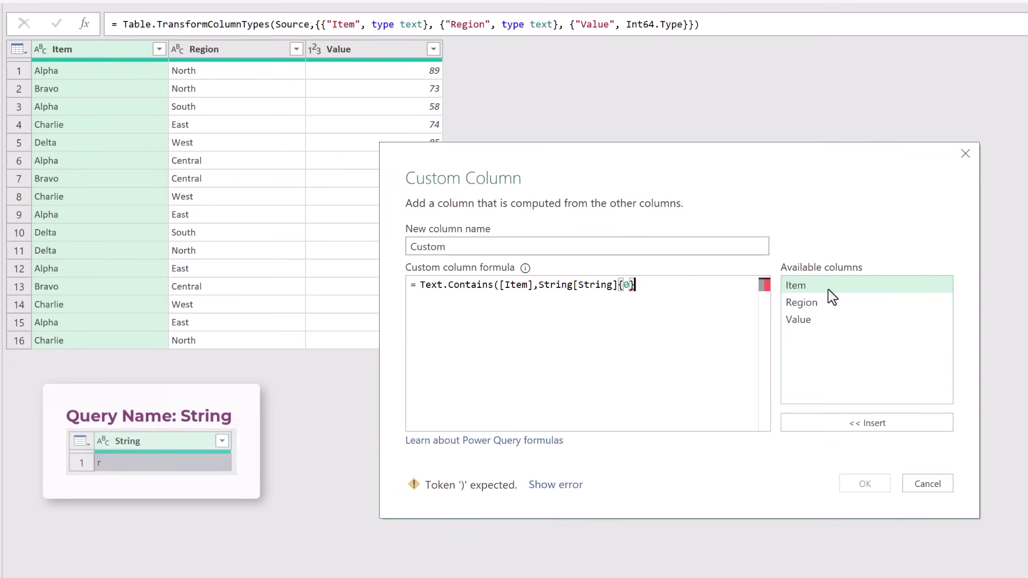
{"action": "type", "text": ")"}
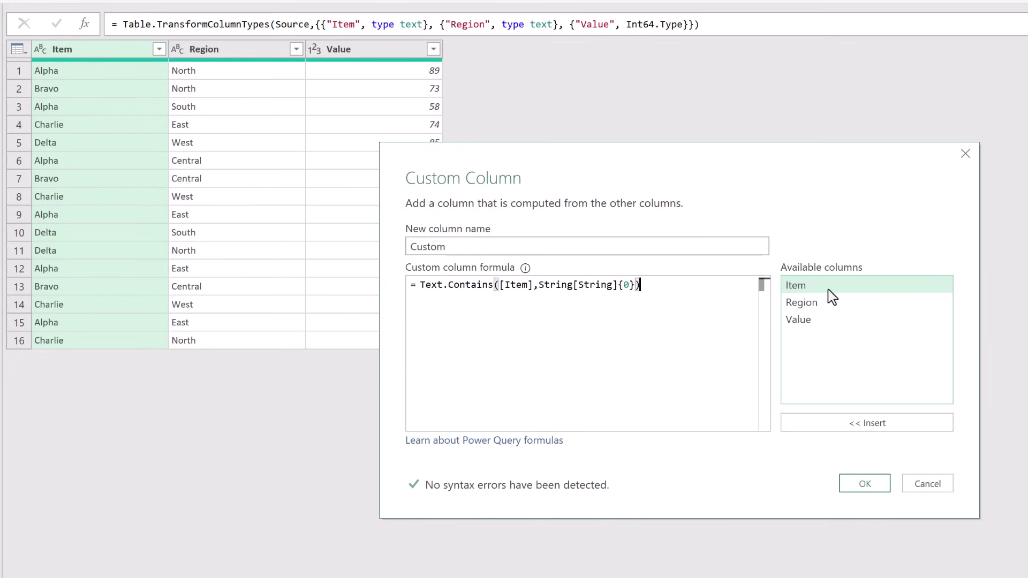
{"action": "left_click", "coordinate": [863, 484]}
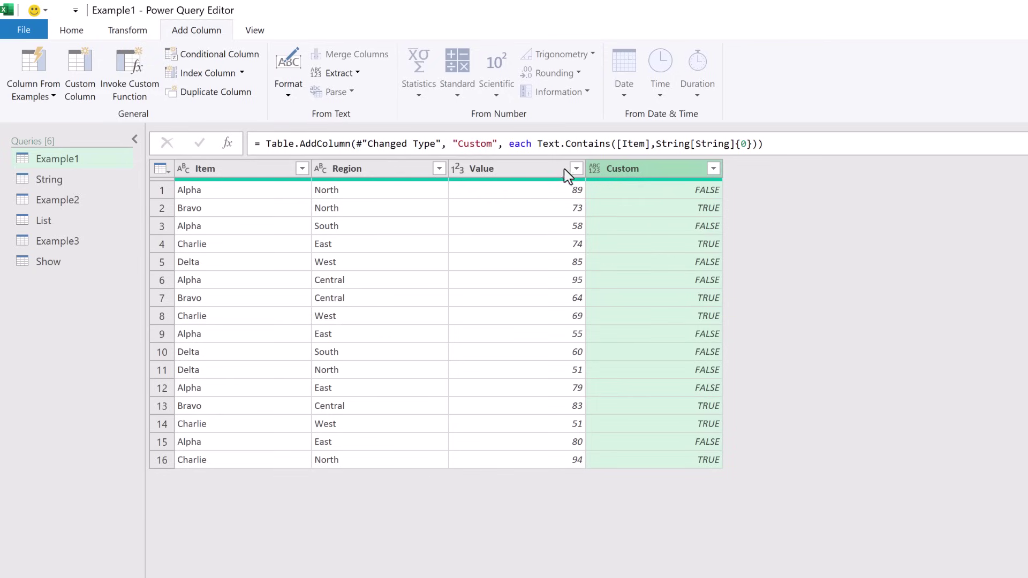
- Copy the Text.Contains condition from the formula bar and delete the Added Custom step
{"action": "left_click_drag", "start_coordinate": [536, 144], "coordinate": [759, 147]}
{"action": "key", "text": "ctrl+c"}
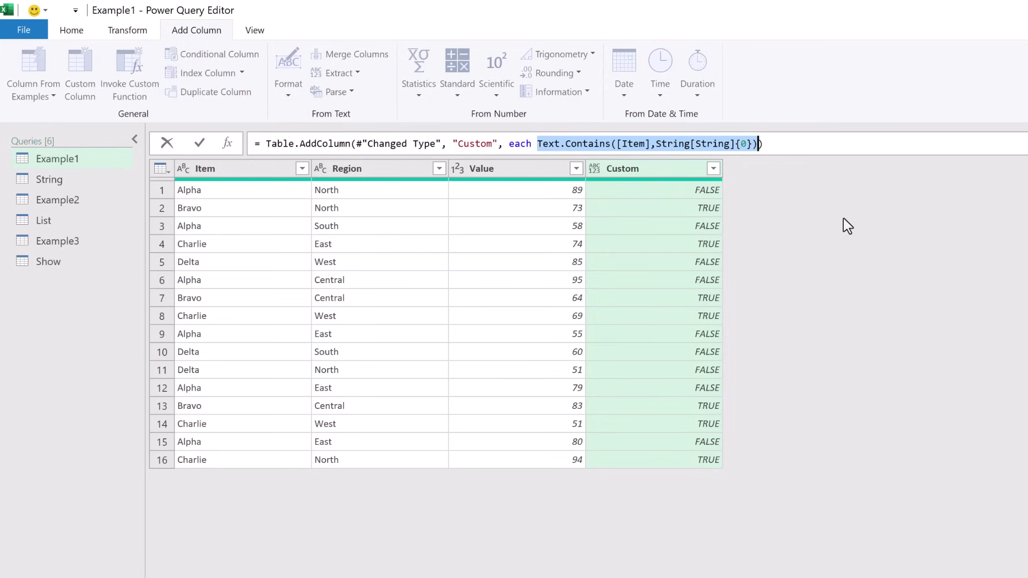
{"action": "left_click", "coordinate": [825, 323]}
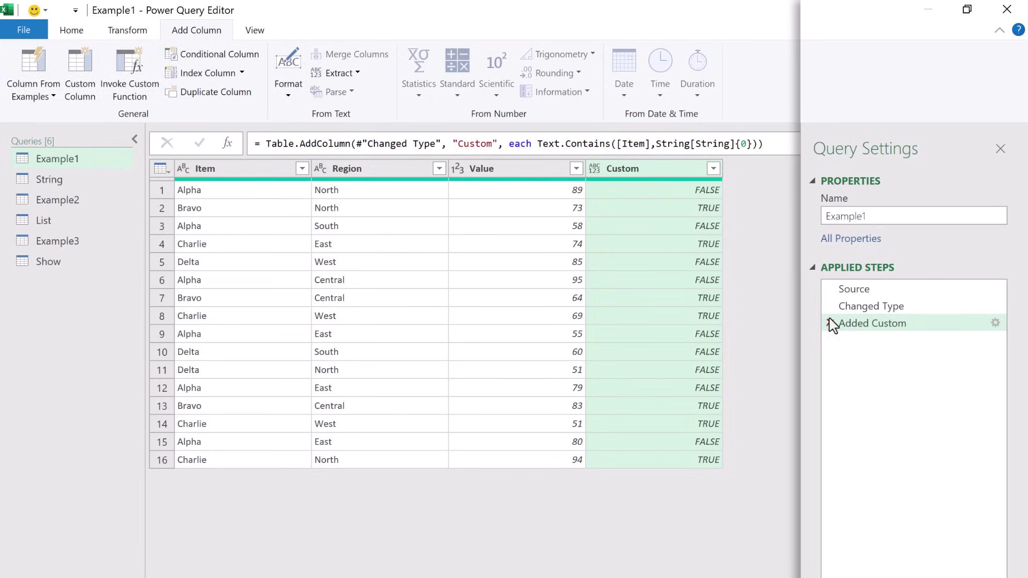
{"action": "left_click", "coordinate": [829, 323]}
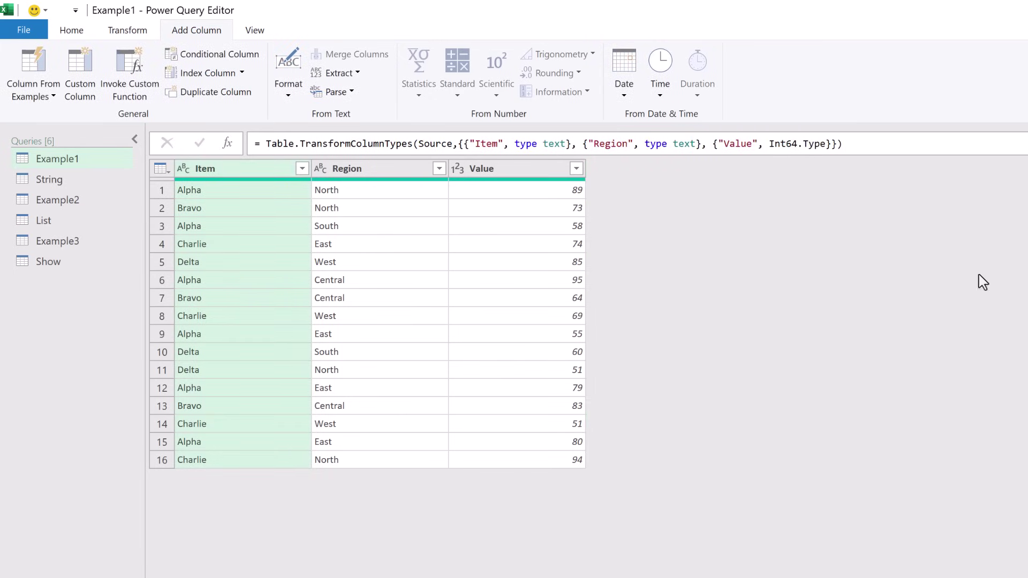
- Filter the Item column of Example1 to show only Alpha rows
{"action": "left_click", "coordinate": [302, 170]}
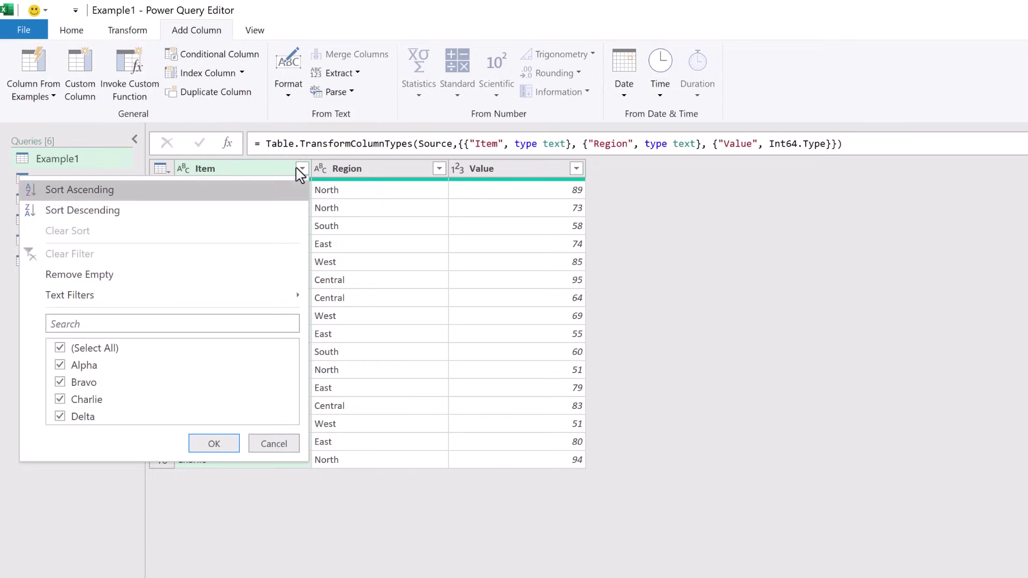
{"action": "left_click", "coordinate": [61, 348]}
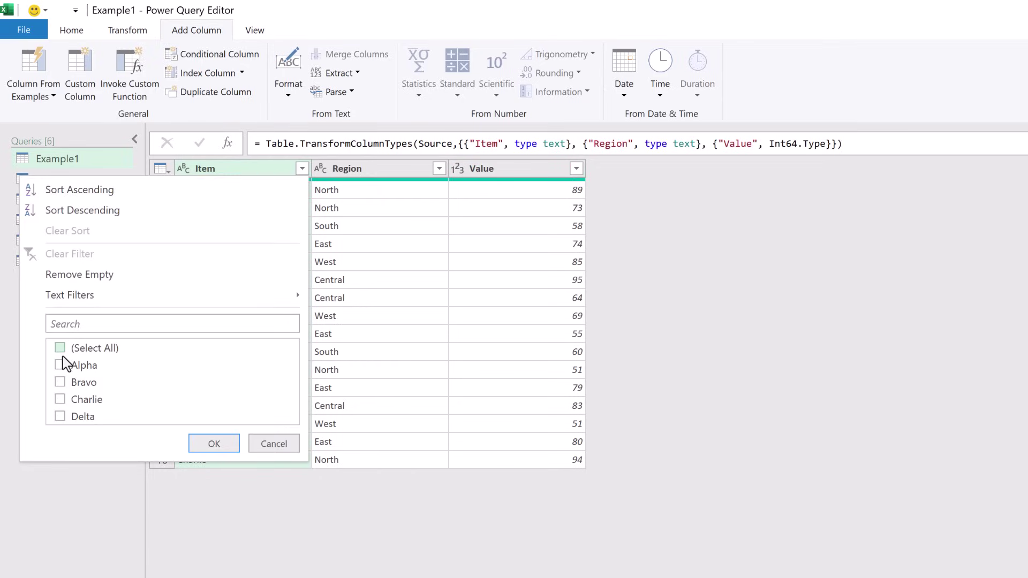
{"action": "left_click", "coordinate": [61, 365]}
{"action": "left_click", "coordinate": [204, 445]}
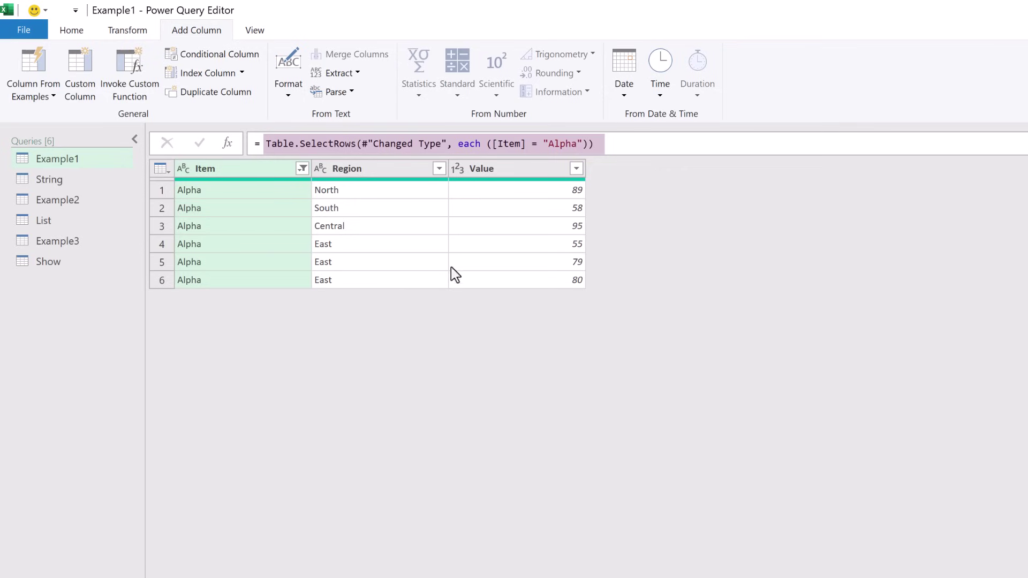
- Replace the filter's ([Item] = "Alpha") condition with the copied Text.Contains check
{"action": "left_click", "coordinate": [487, 144]}
{"action": "left_click_drag", "start_coordinate": [487, 145], "coordinate": [587, 144]}
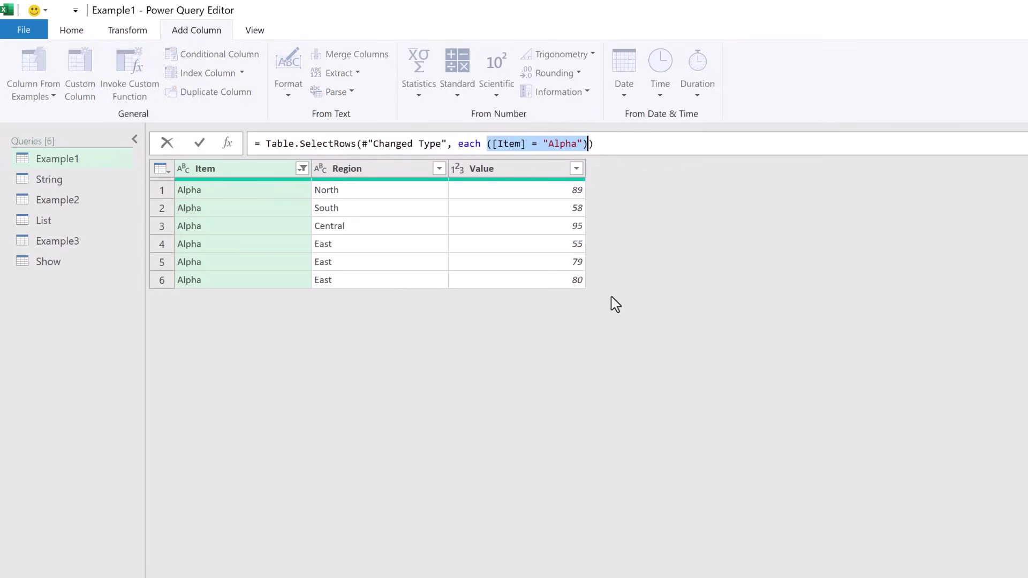
{"action": "key", "text": "ctrl+v"}
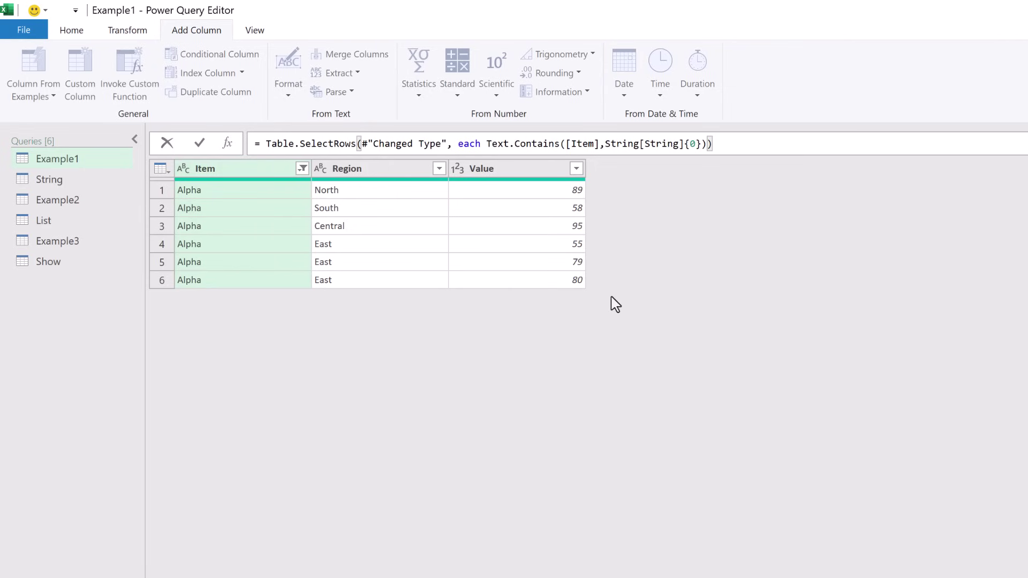
- Make the Text.Contains filter case-insensitive by adding Comparer.OrdinalIgnoreCase after String[String]{0}
{"action": "key", "text": "Return"}
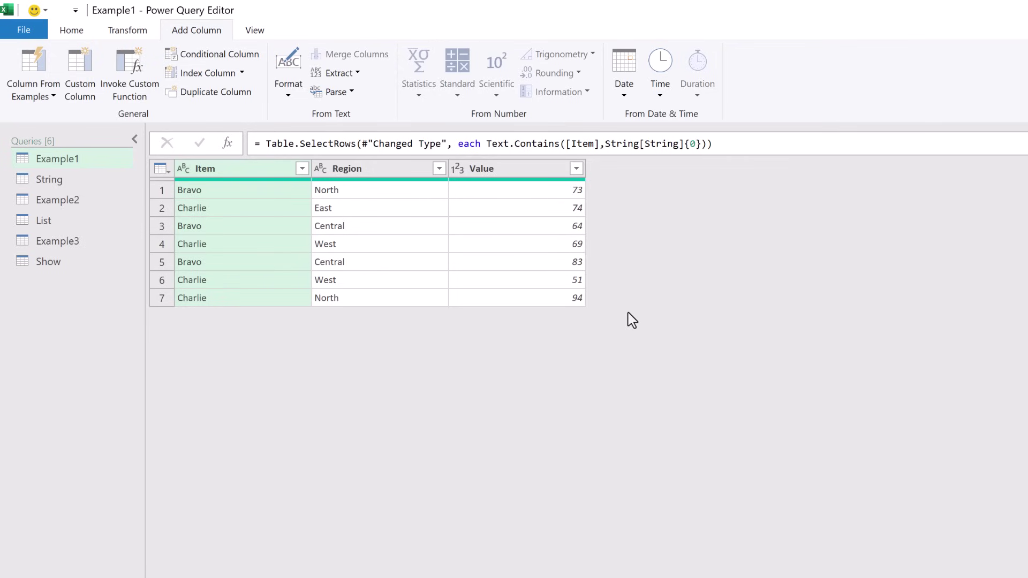
{"action": "left_click", "coordinate": [702, 144]}
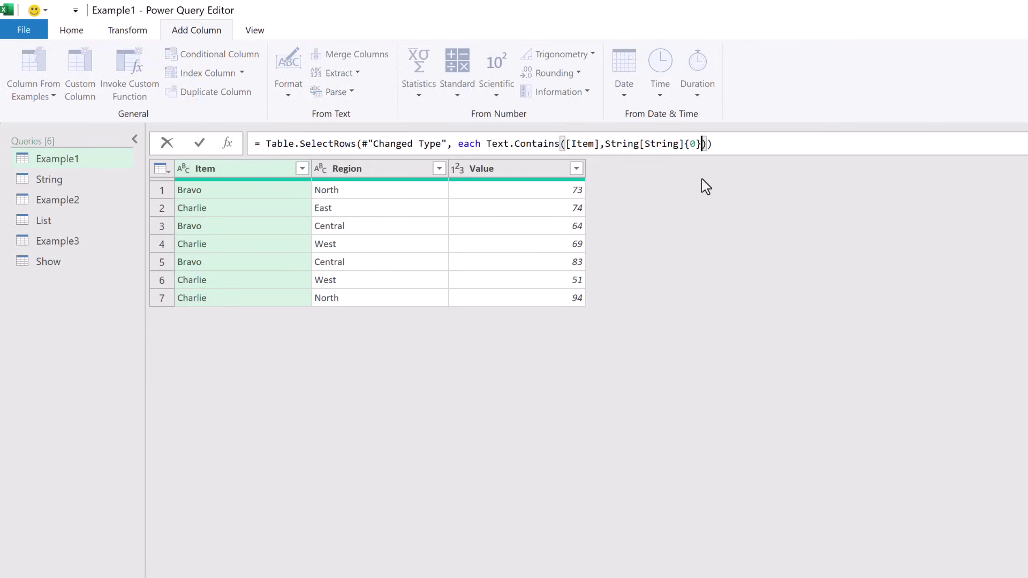
{"action": "type", "text": ",Com"}
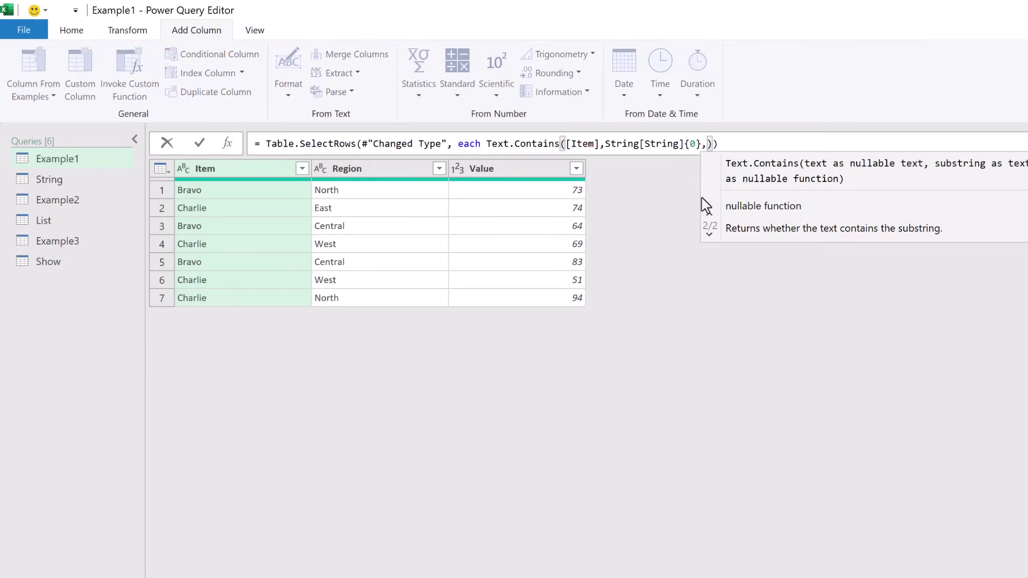
{"action": "type", "text": "parer"}
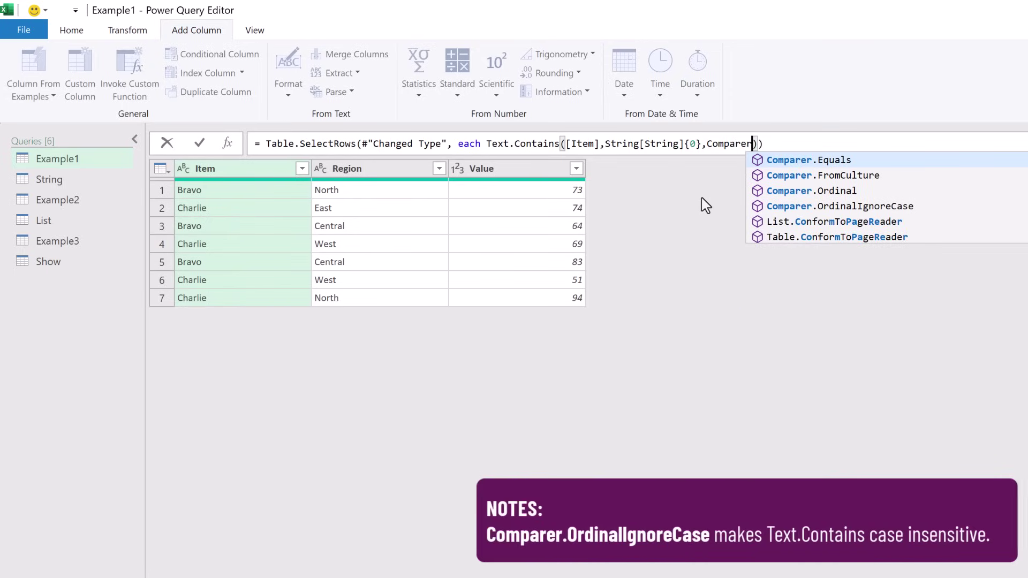
{"action": "type", "text": "."}
{"action": "key", "text": "Down"}
{"action": "key", "text": "Down"}
{"action": "key", "text": "Down"}
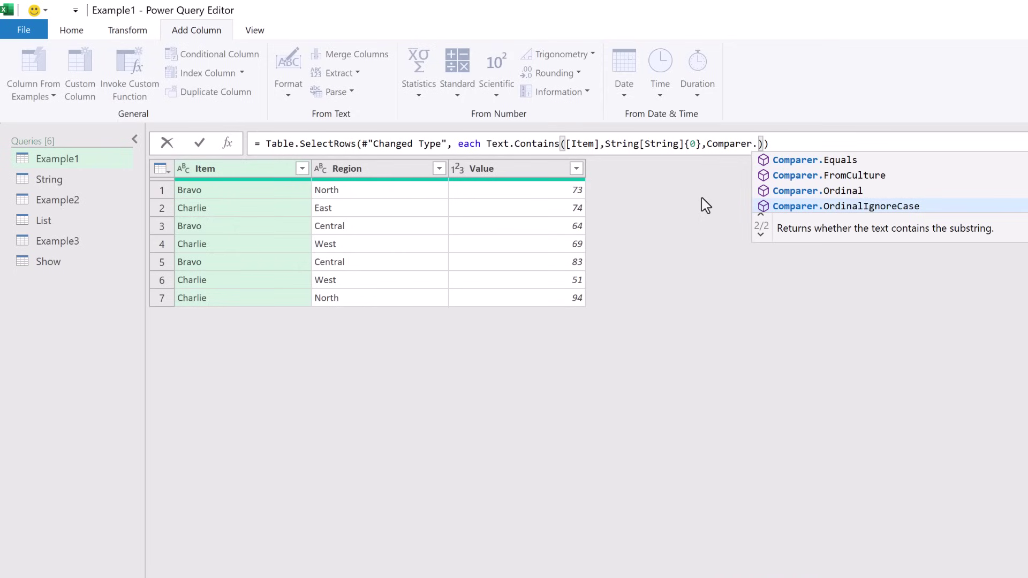
{"action": "key", "text": "Tab"}
{"action": "key", "text": "Return"}
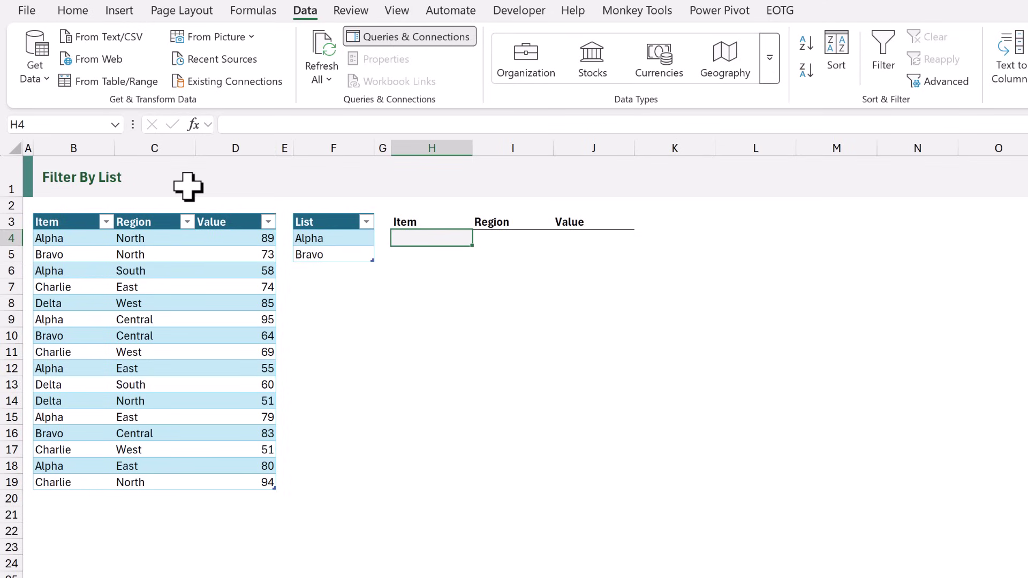
- Enter =XMATCH(Example2[Item],List[List]) in H4 to return each Item's position in the List table
{"action": "type", "text": "=XMATCH("}
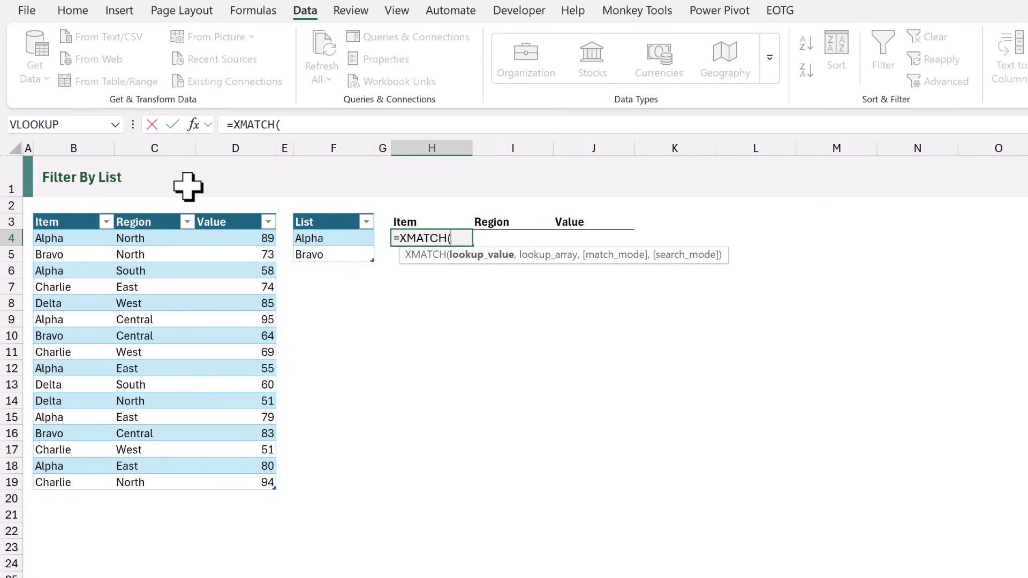
{"action": "left_click", "coordinate": [64, 212]}
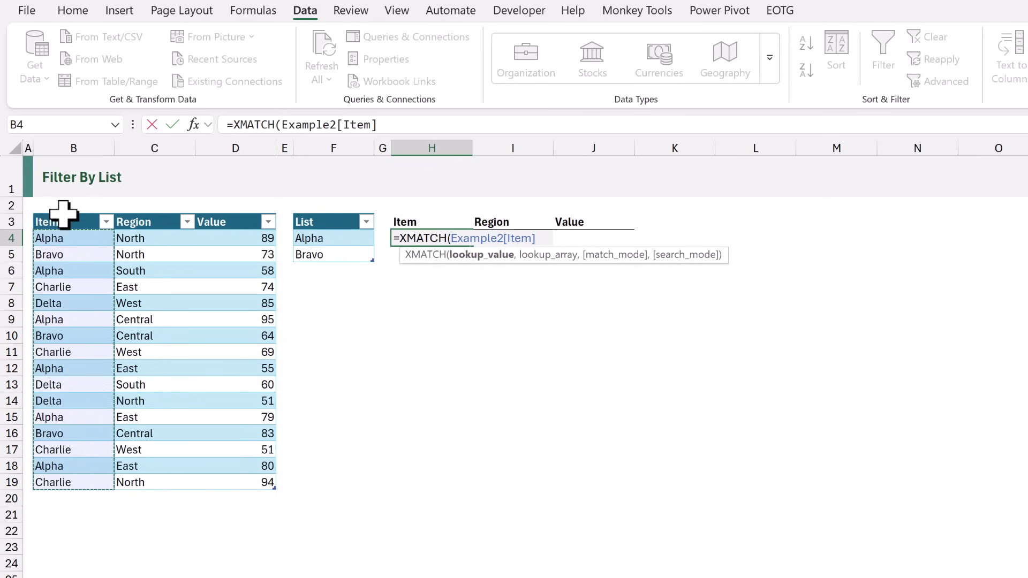
{"action": "type", "text": ","}
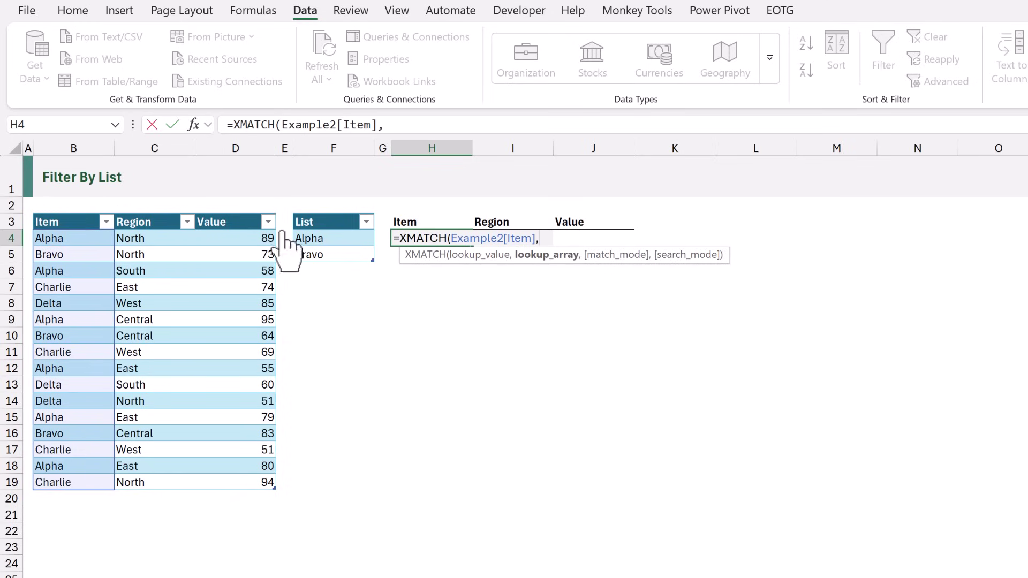
{"action": "left_click", "coordinate": [335, 213]}
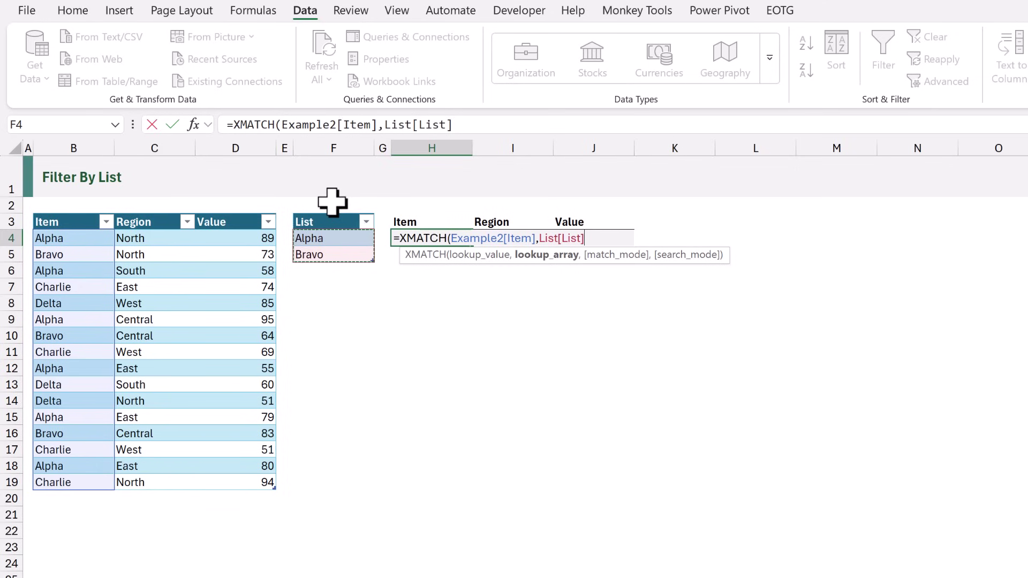
{"action": "type", "text": ")"}
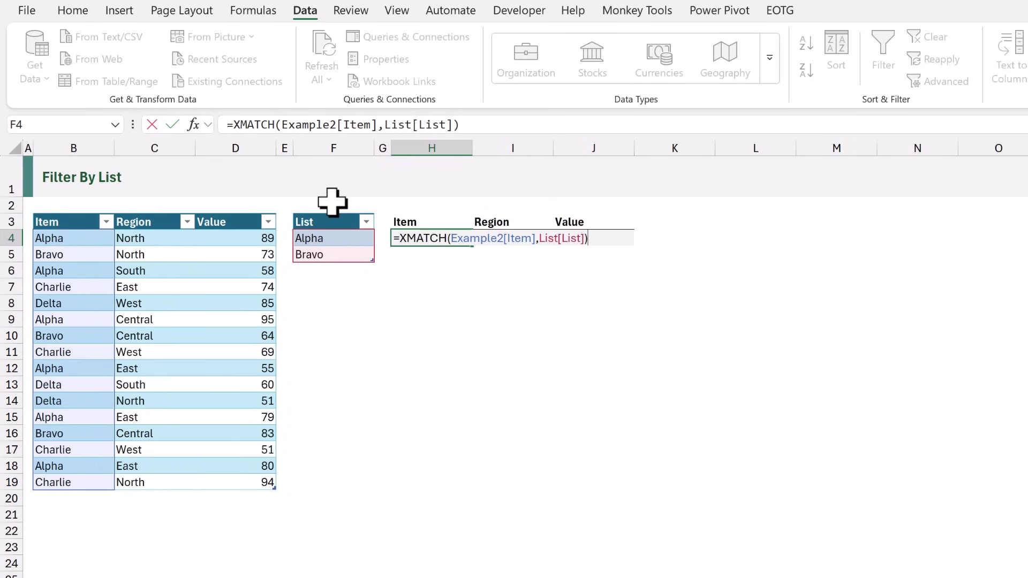
{"action": "key", "text": "ctrl+Return"}
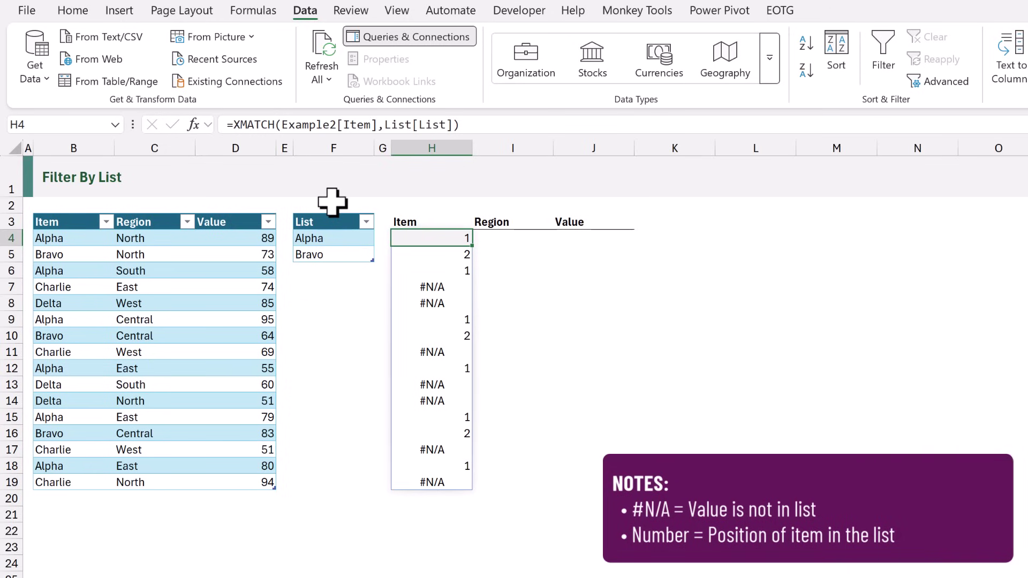
- Wrap the XMATCH in ISNUMBER so Alpha and Bravo rows show TRUE down H4:H19
{"action": "key", "text": "F2"}
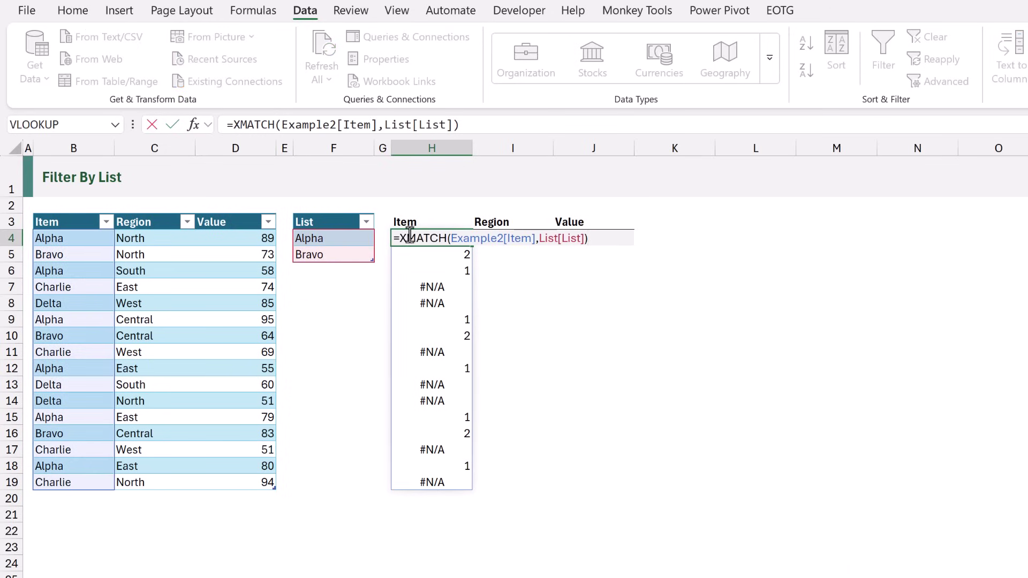
{"action": "left_click", "coordinate": [397, 238]}
{"action": "type", "text": "ISNUM"}
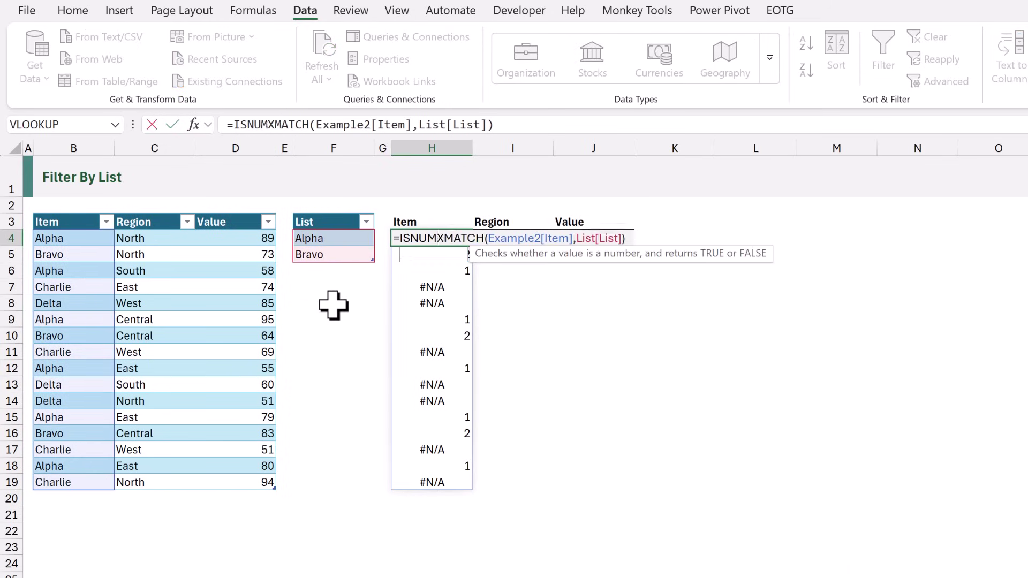
{"action": "type", "text": "BER("}
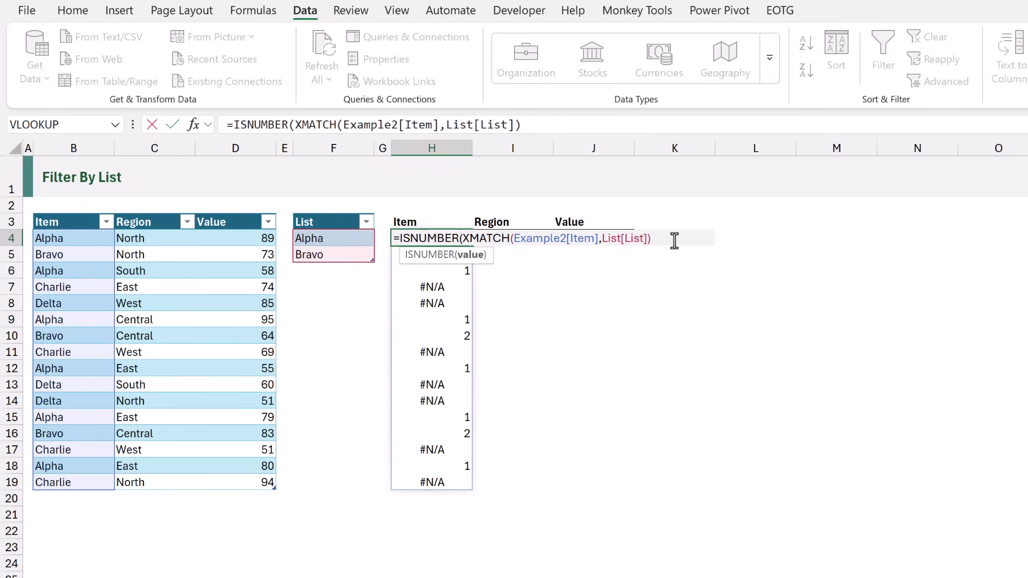
{"action": "type", "text": ")"}
{"action": "key", "text": "Return"}
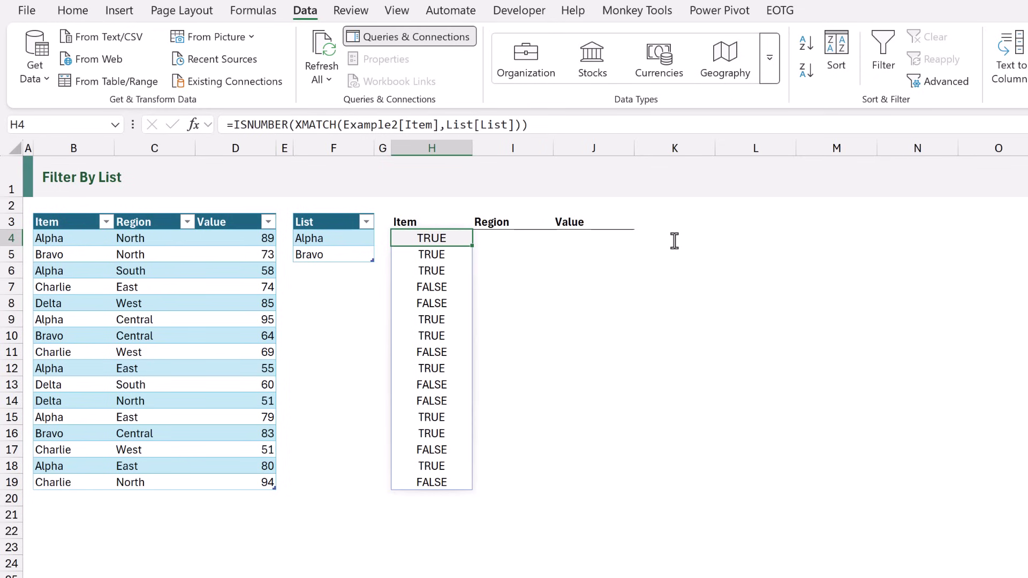
{"action": "key", "text": "F2"}
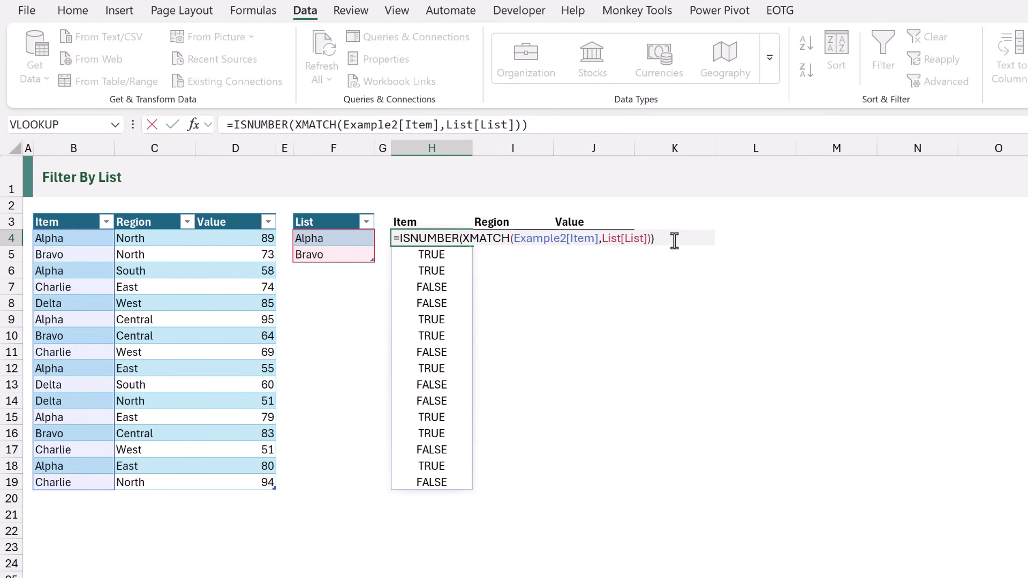
- Wrap H4's XMATCH test in FILTER(Example2, ...) to spill only rows whose Item is in List
{"action": "left_click", "coordinate": [399, 238]}
{"action": "type", "text": "FILTER("}
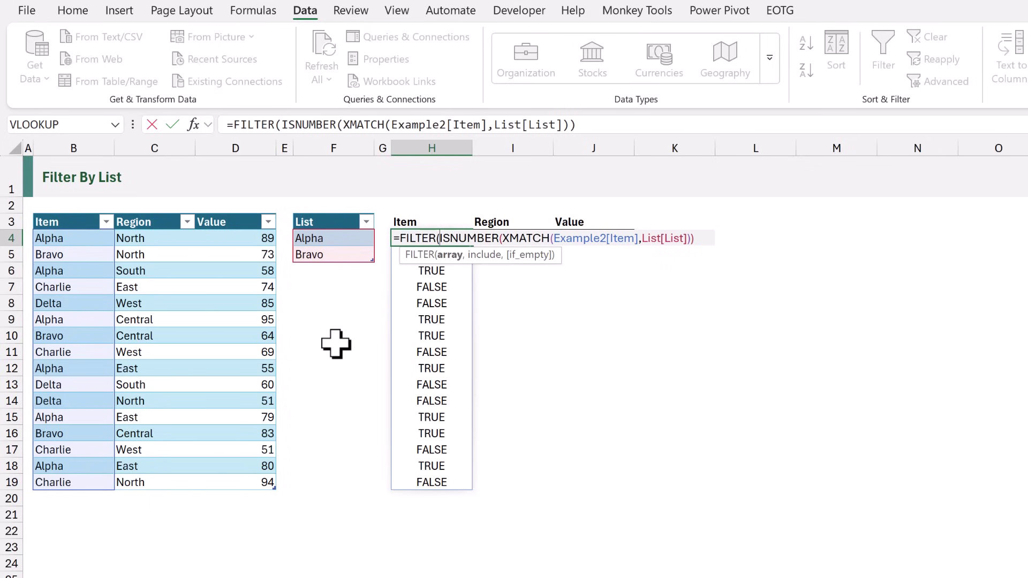
{"action": "left_click", "coordinate": [26, 207]}
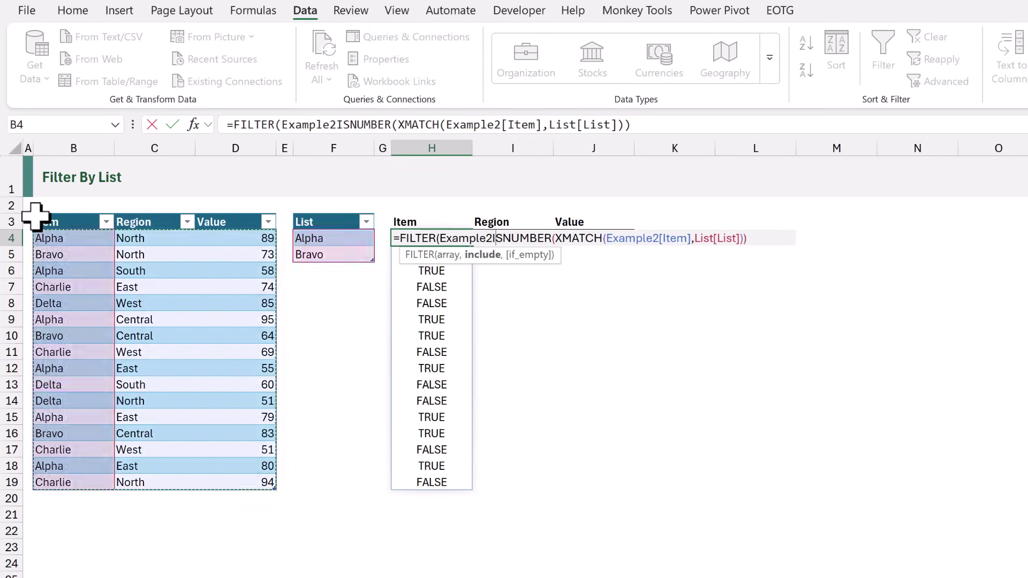
{"action": "type", "text": ","}
{"action": "left_click", "coordinate": [759, 234]}
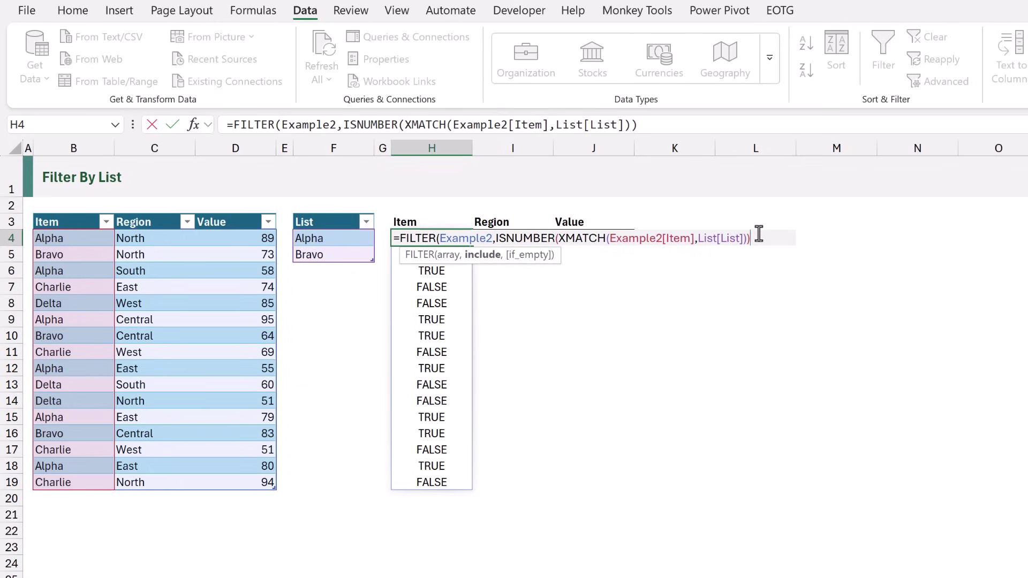
{"action": "type", "text": ")"}
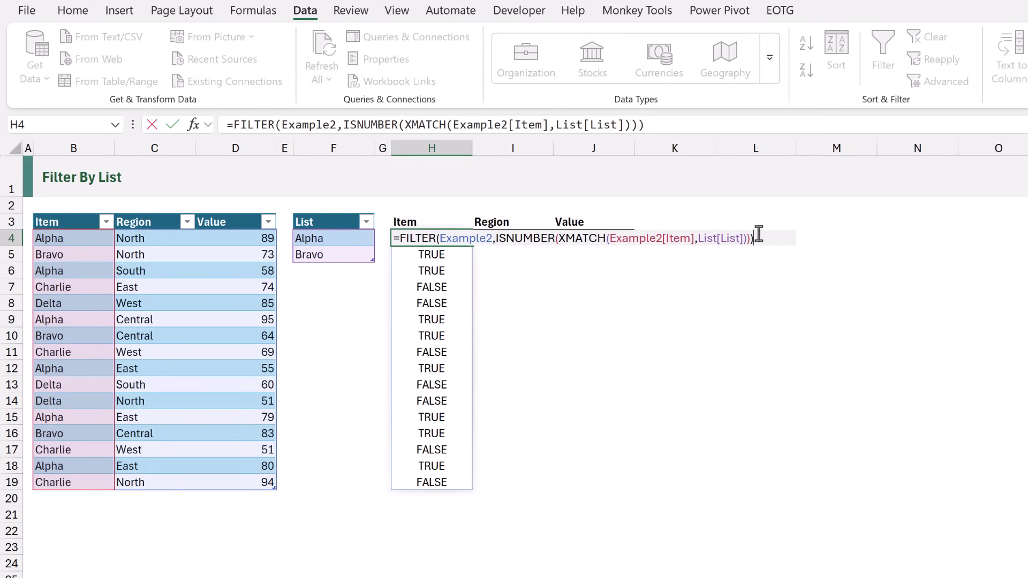
{"action": "key", "text": "ctrl+Return"}
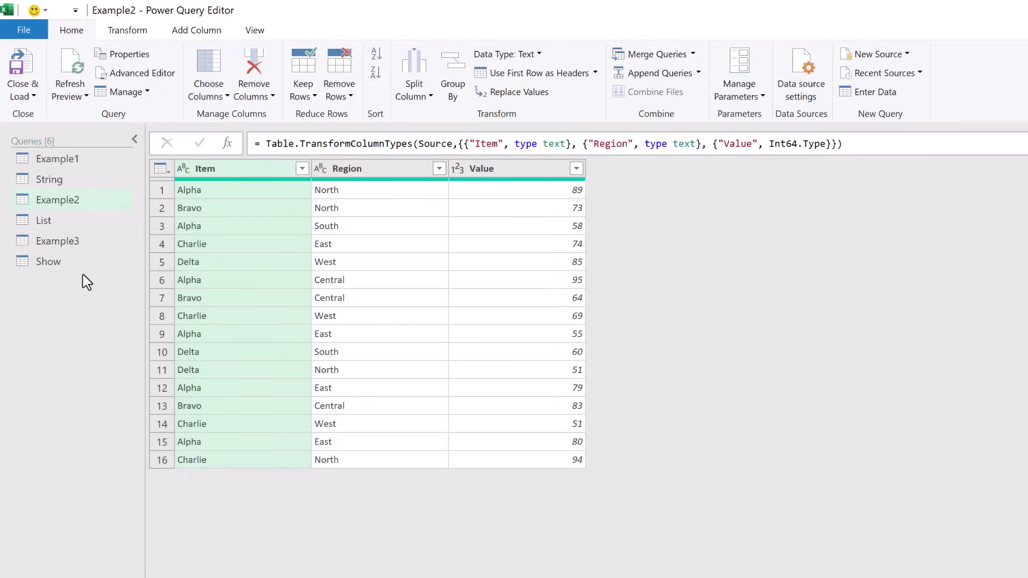
- Filter the Example2 query's Item column to Alpha, then erase the Item = "Alpha" condition from the formula
{"action": "left_click", "coordinate": [80, 226]}
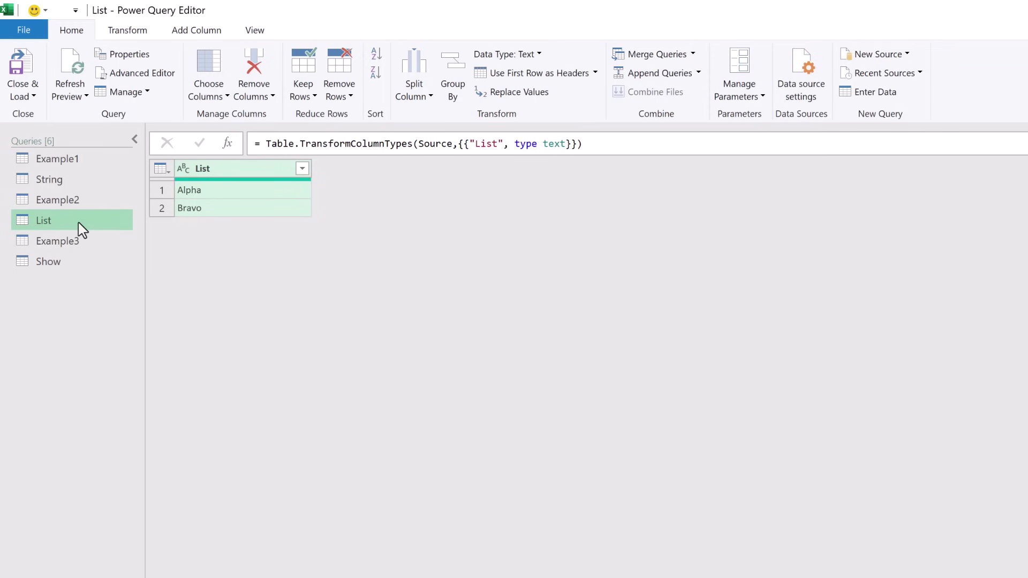
{"action": "left_click", "coordinate": [79, 204]}
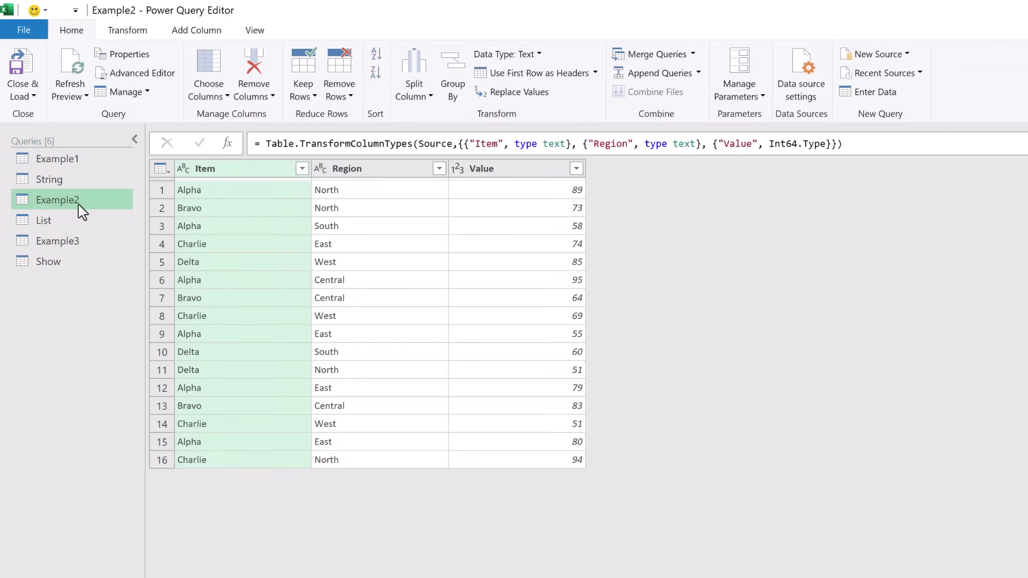
{"action": "left_click", "coordinate": [302, 168]}
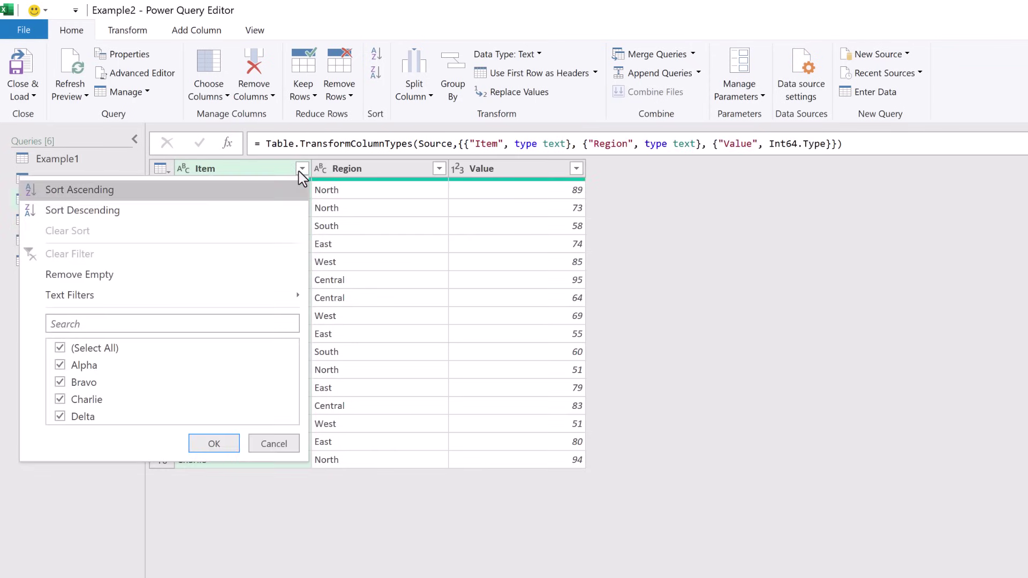
{"action": "left_click", "coordinate": [60, 348]}
{"action": "left_click", "coordinate": [60, 365]}
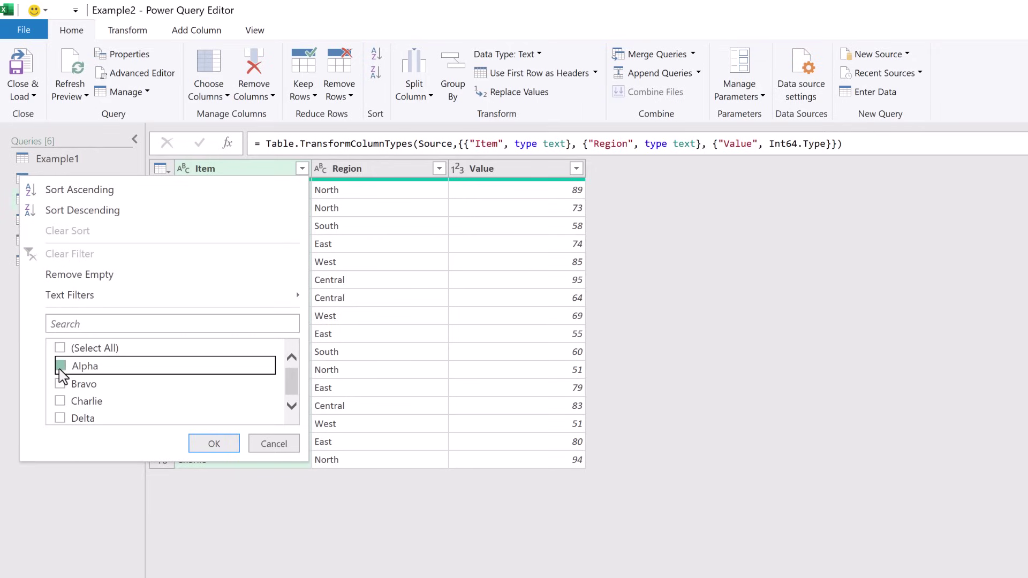
{"action": "left_click", "coordinate": [213, 444]}
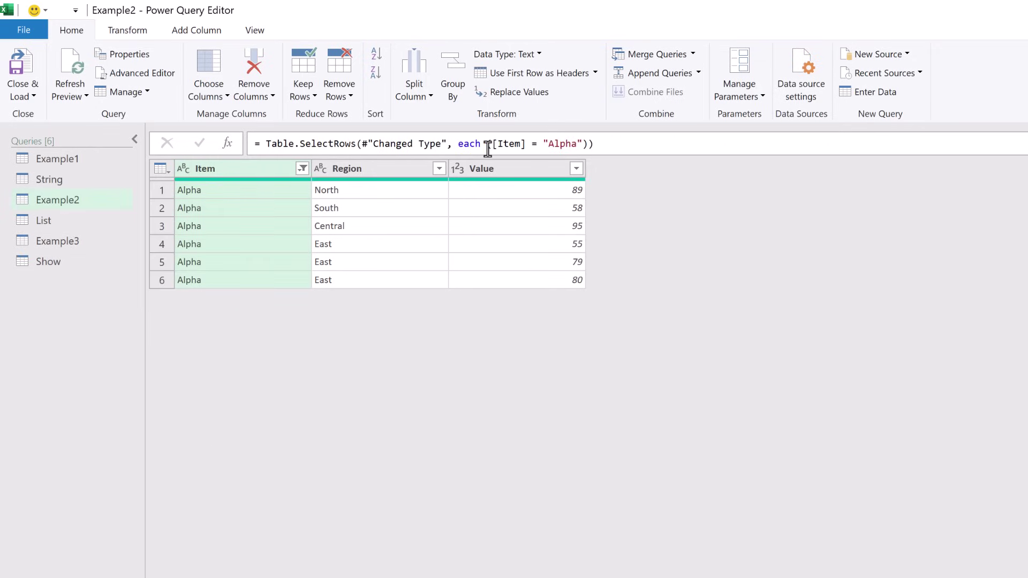
{"action": "left_click_drag", "start_coordinate": [487, 145], "coordinate": [589, 145]}
{"action": "key", "text": "Delete"}
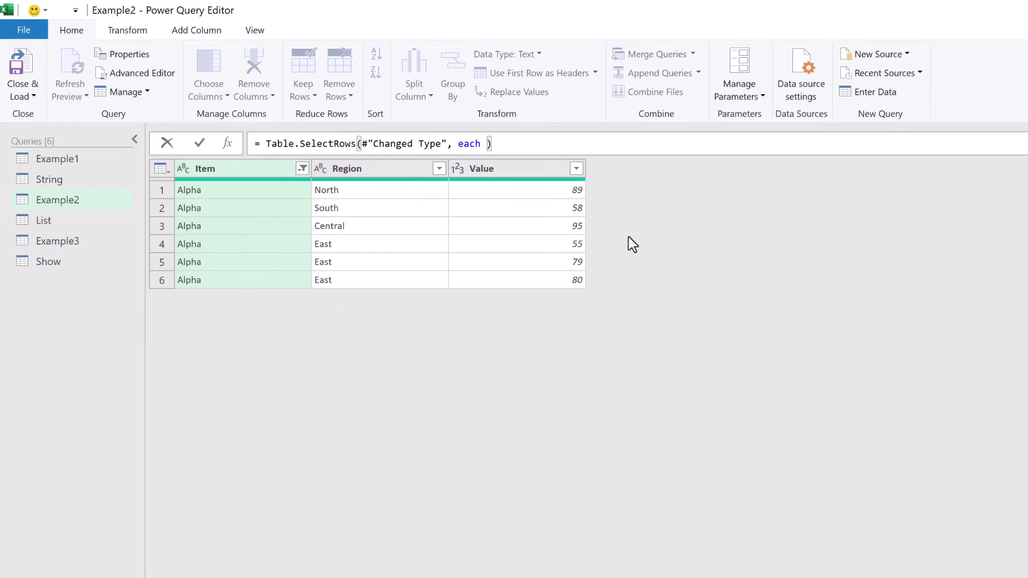
- Set the Example2 row-filter condition to List.Contains(List[List],[Item]) and commit it
{"action": "type", "text": "List"}
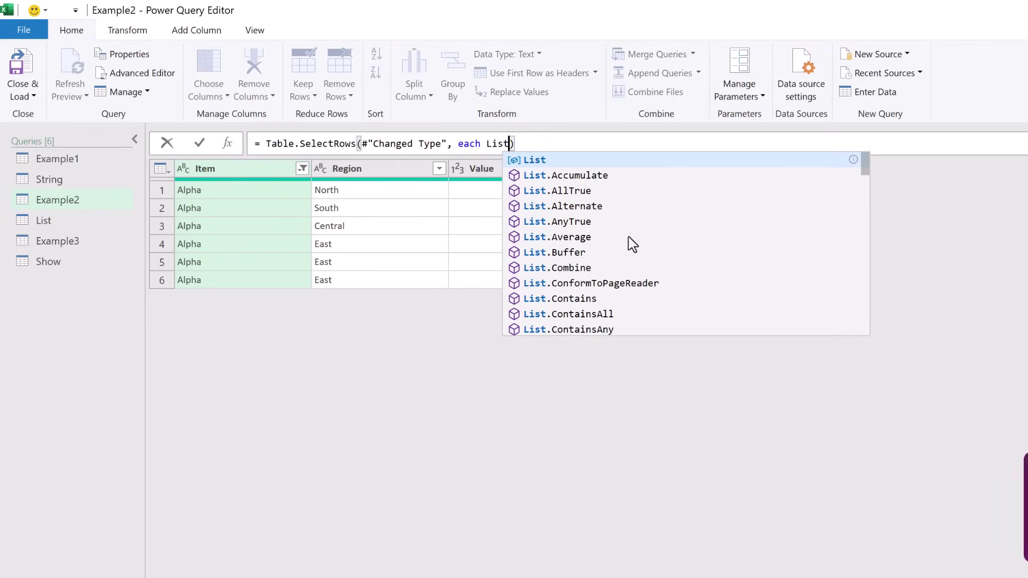
{"action": "type", "text": ".Contains"}
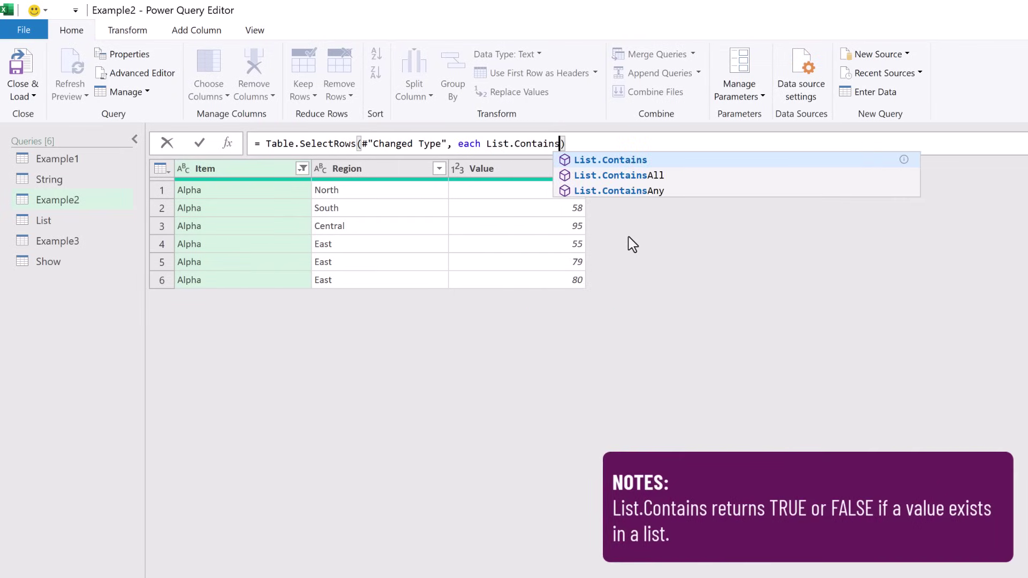
{"action": "type", "text": "("}
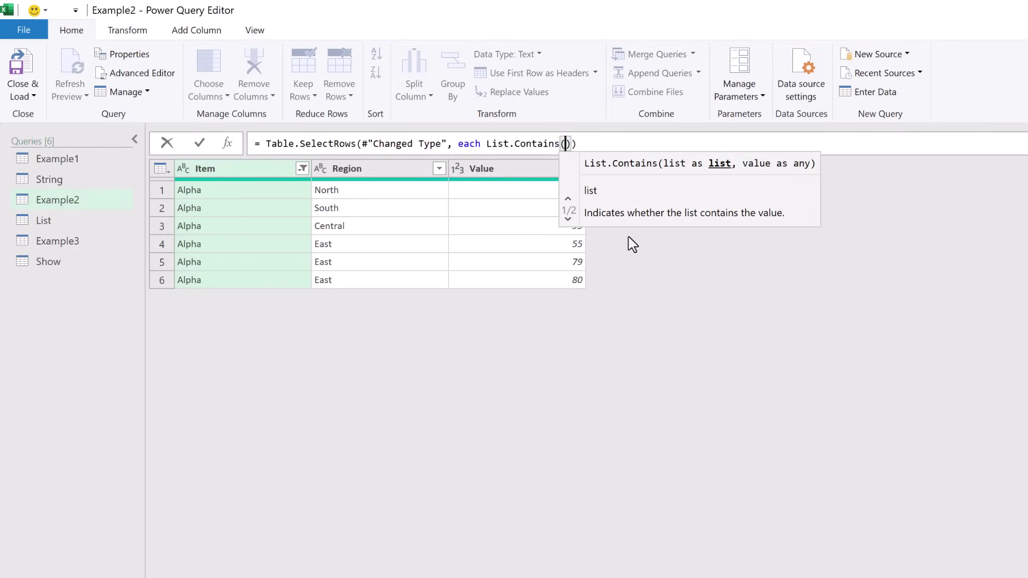
{"action": "type", "text": "List"}
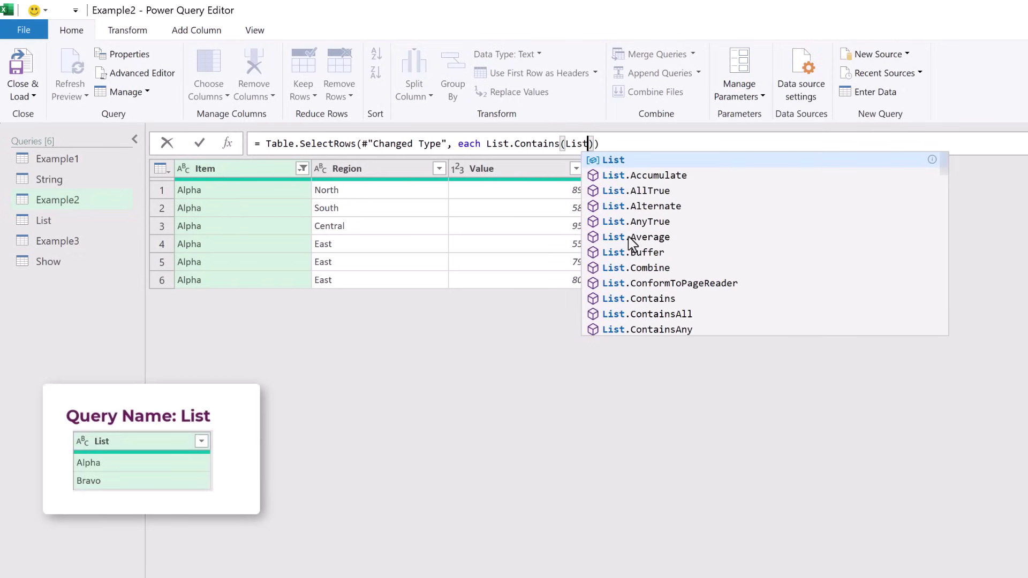
{"action": "type", "text": "["}
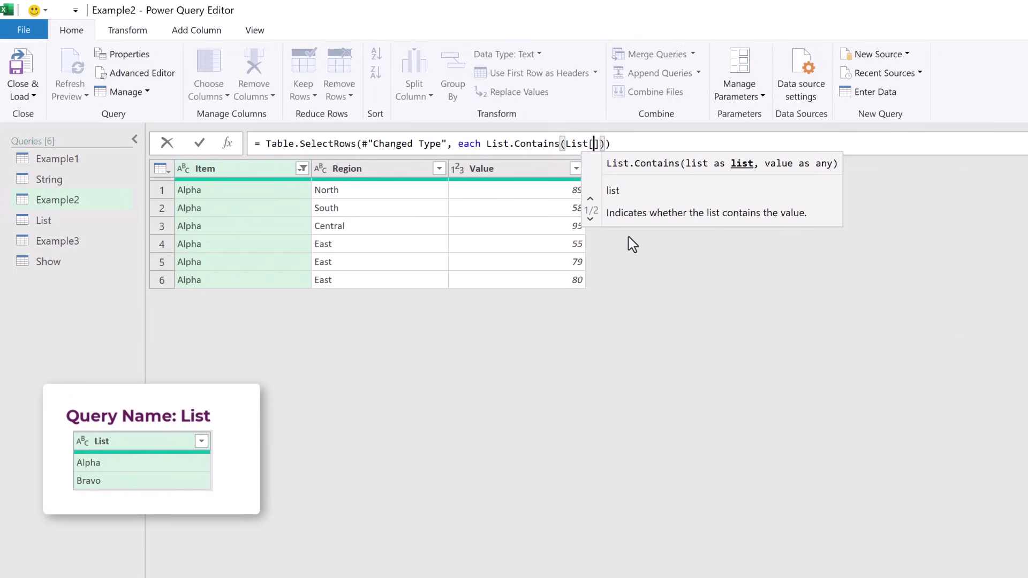
{"action": "type", "text": "List"}
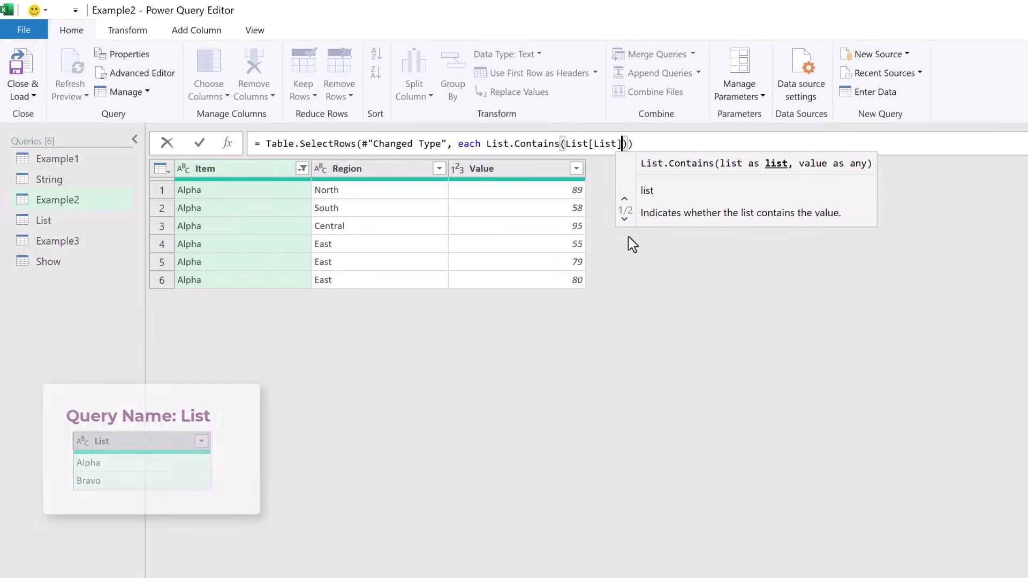
{"action": "type", "text": ","}
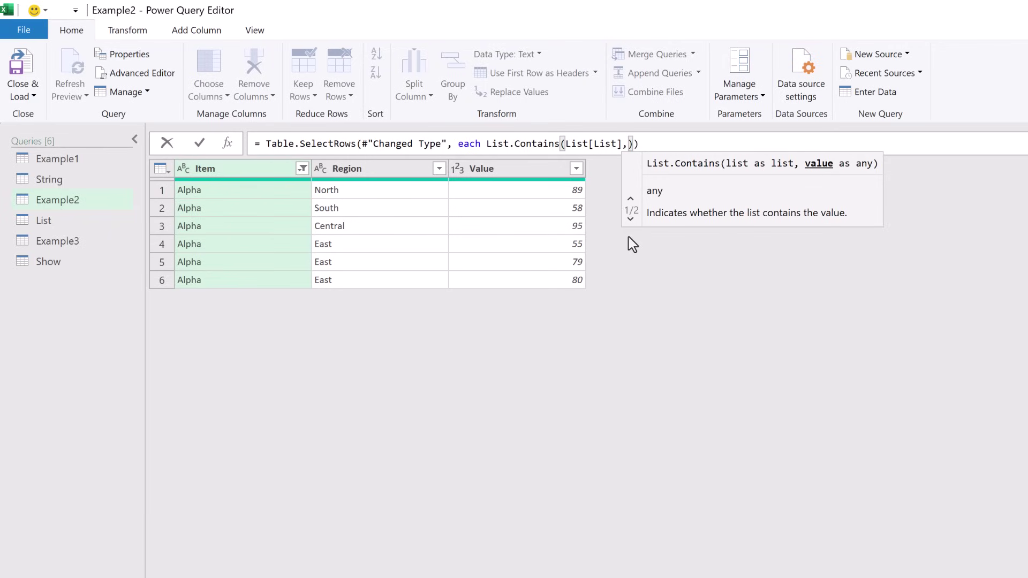
{"action": "type", "text": "["}
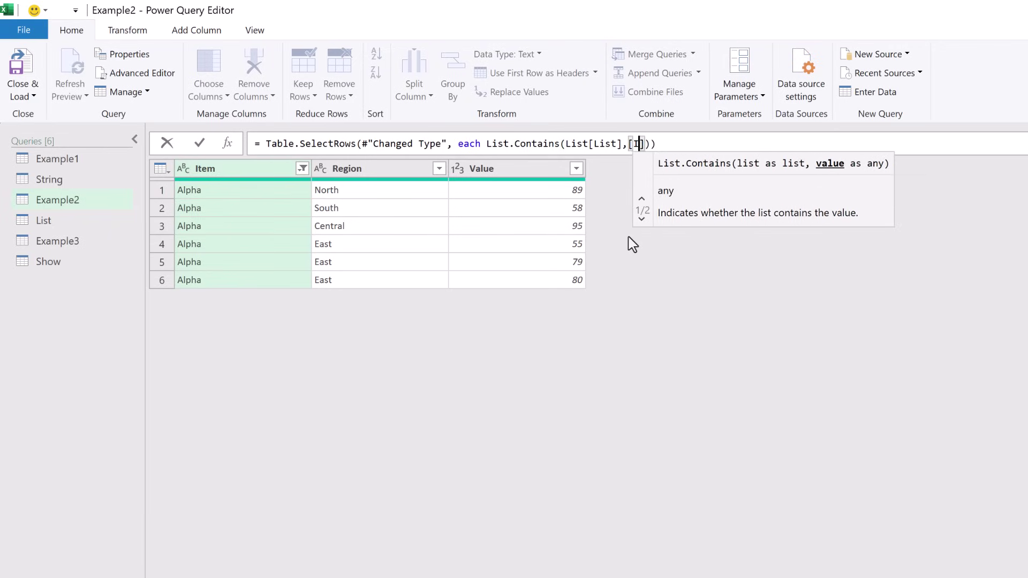
{"action": "type", "text": "Item"}
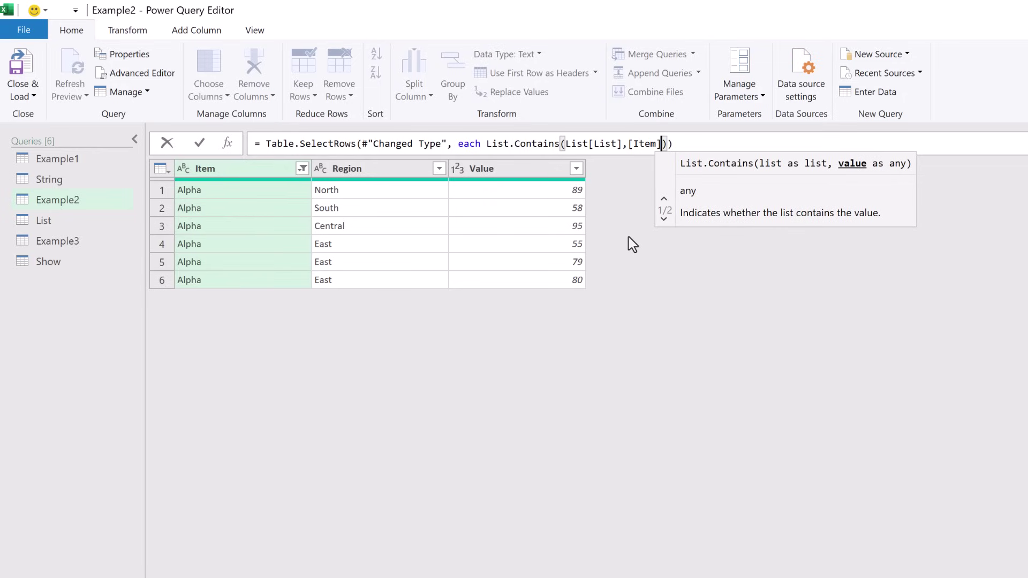
{"action": "key", "text": "Return"}
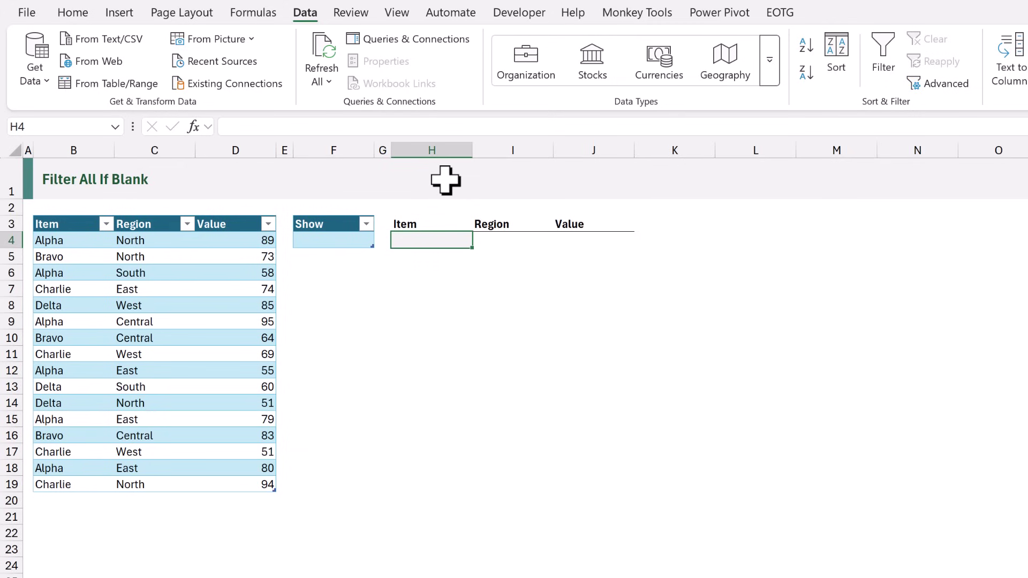
{"action": "type", "text": "=("}
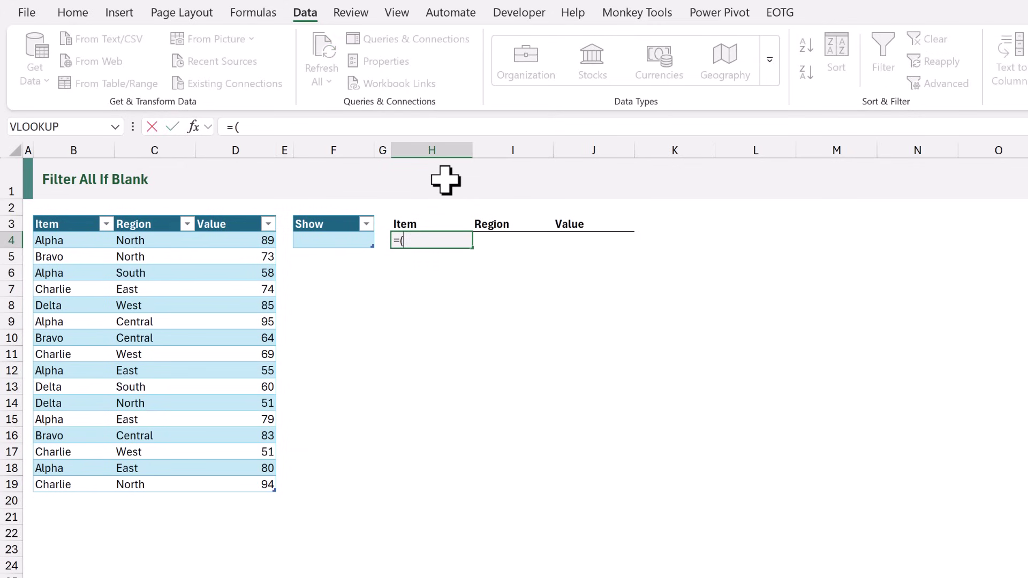
{"action": "left_click", "coordinate": [67, 208]}
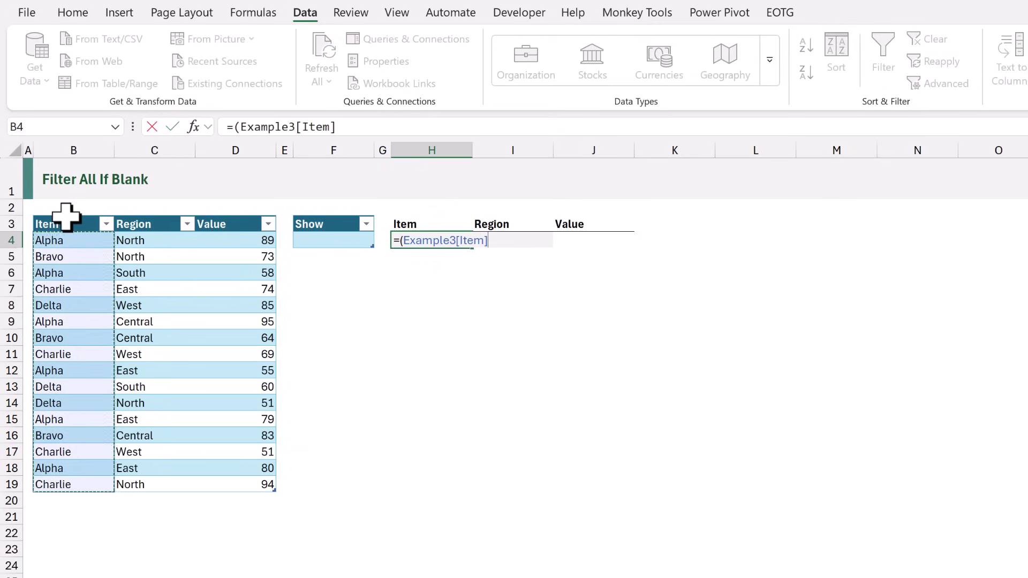
{"action": "type", "text": "="}
{"action": "left_click", "coordinate": [337, 241]}
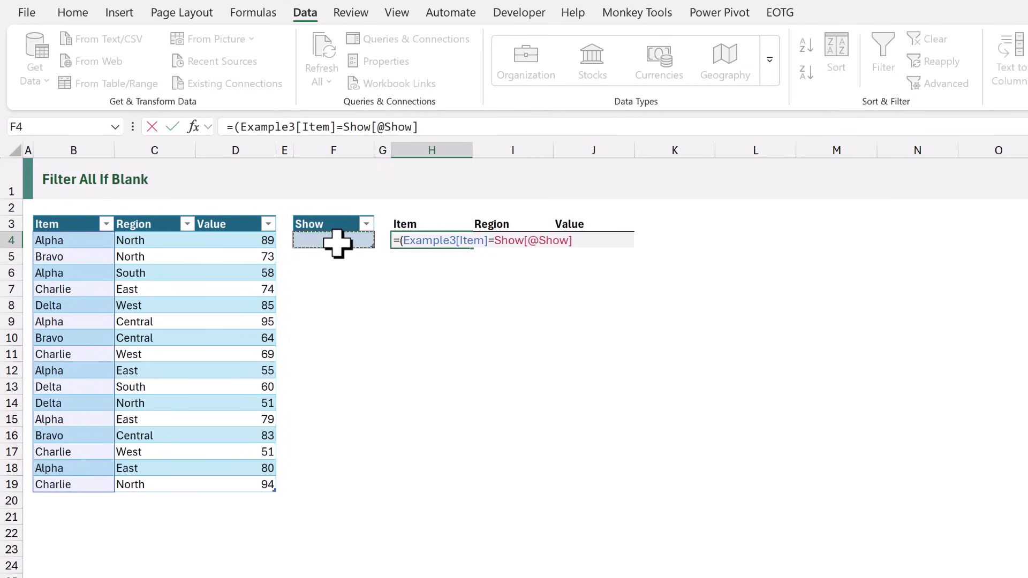
{"action": "type", "text": ")"}
{"action": "type", "text": "+ISBL"}
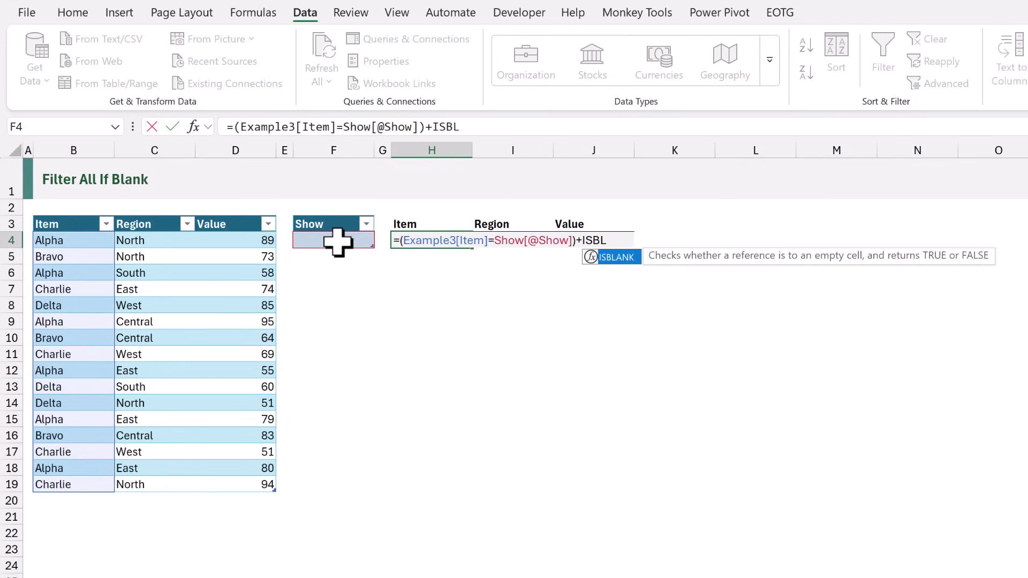
{"action": "type", "text": "ANK("}
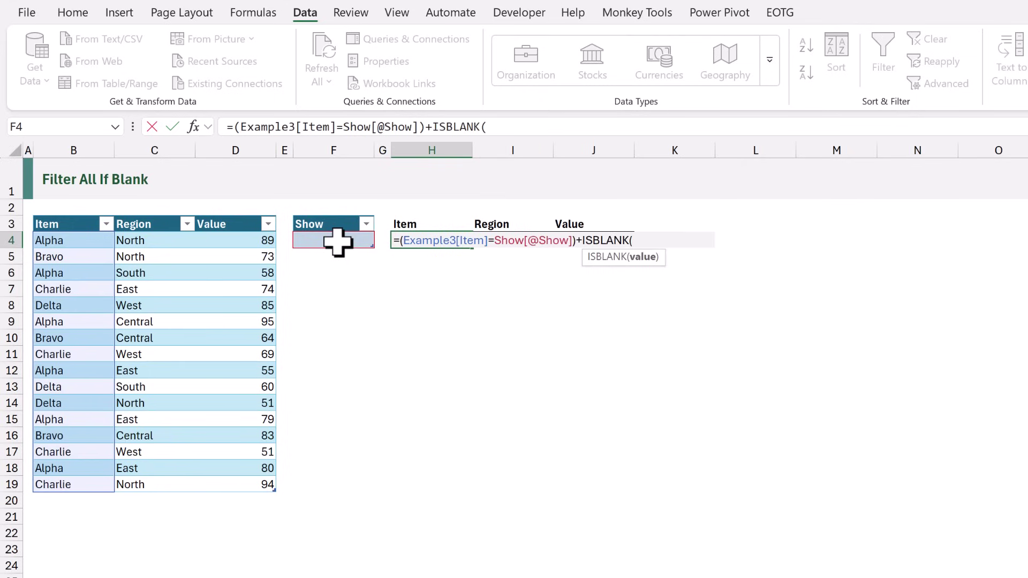
{"action": "left_click", "coordinate": [337, 241]}
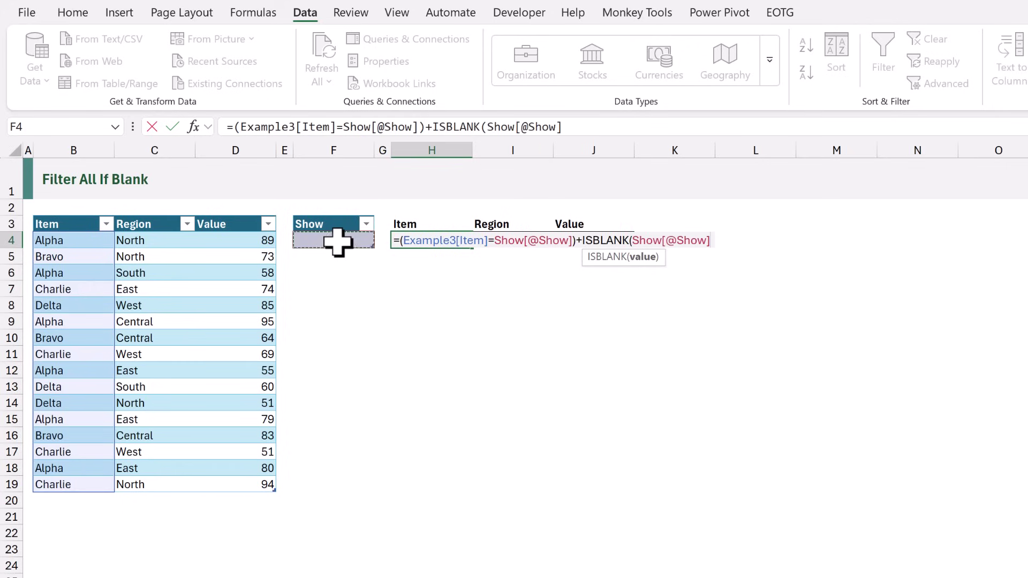
{"action": "type", "text": ")"}
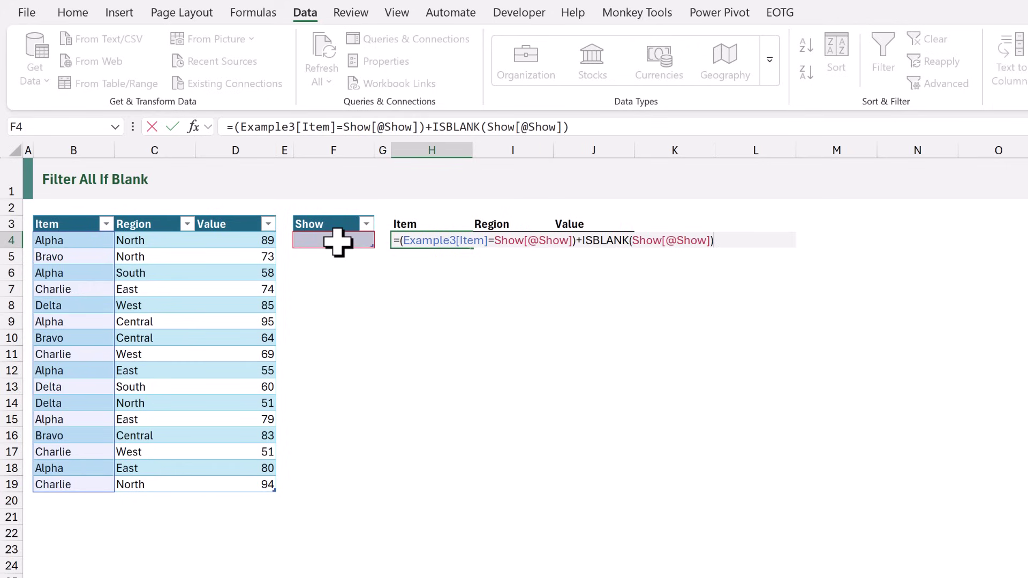
{"action": "key", "text": "ctrl+Return"}
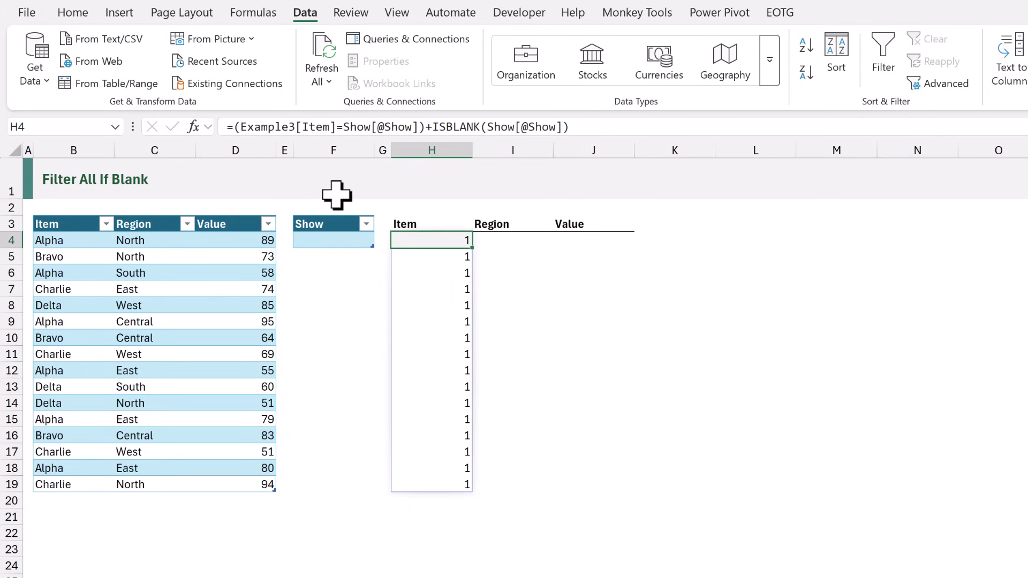
- Set the Show cell F4 to Alpha, then reopen H4's formula for editing
{"action": "key", "text": "Left"}
{"action": "key", "text": "Left"}
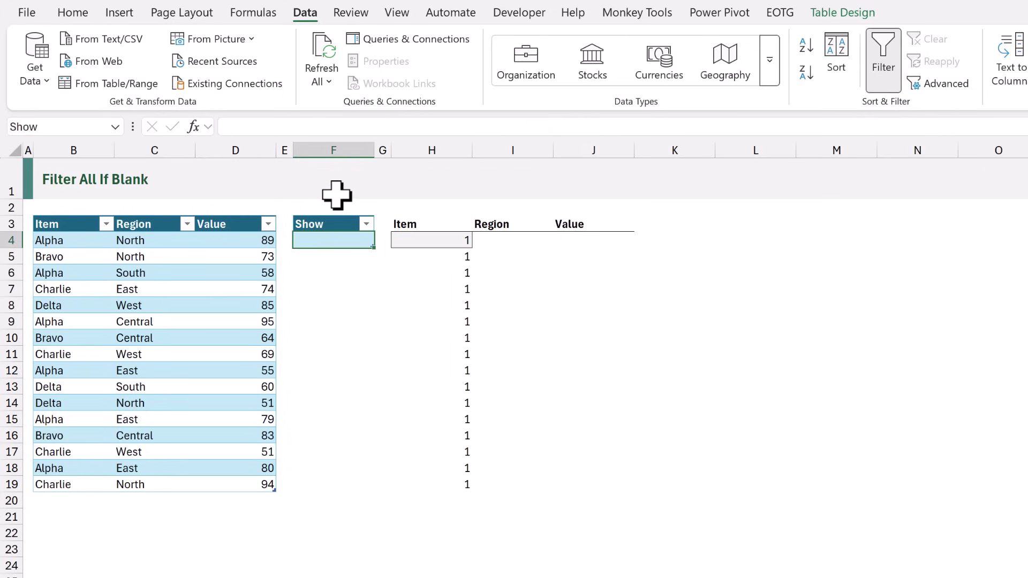
{"action": "type", "text": "Alpha"}
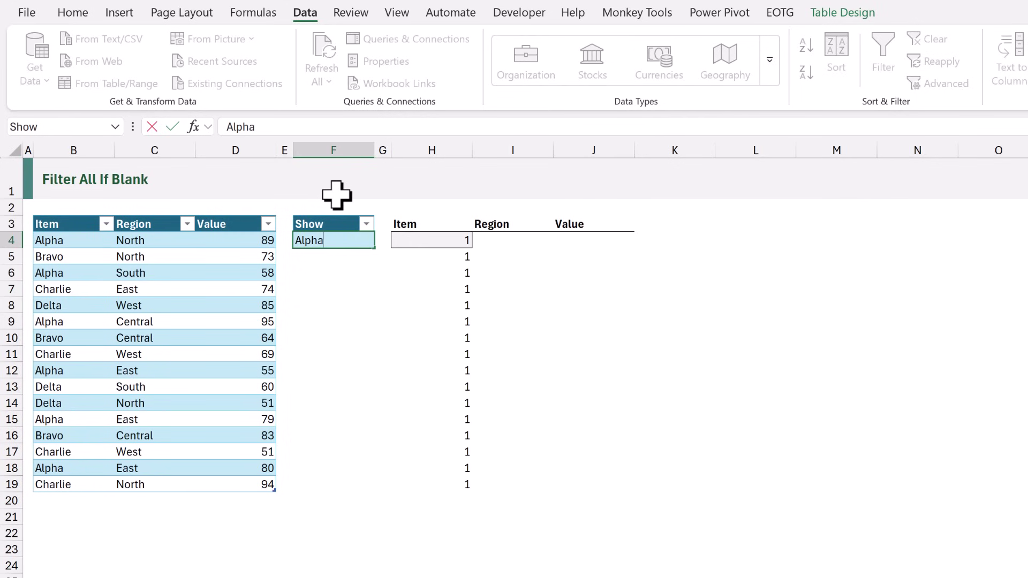
{"action": "key", "text": "ctrl+Return"}
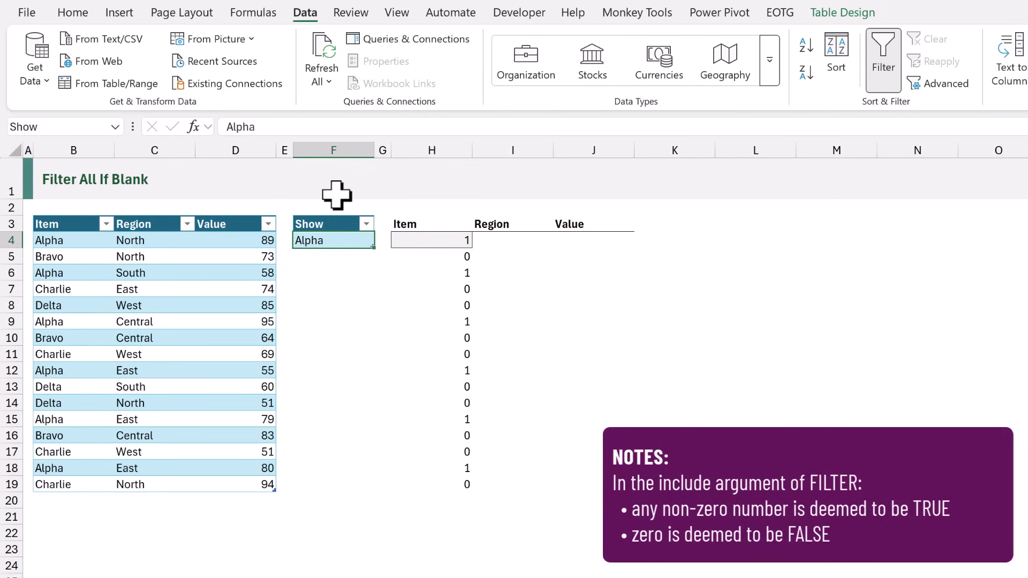
{"action": "key", "text": "Right"}
{"action": "key", "text": "Right"}
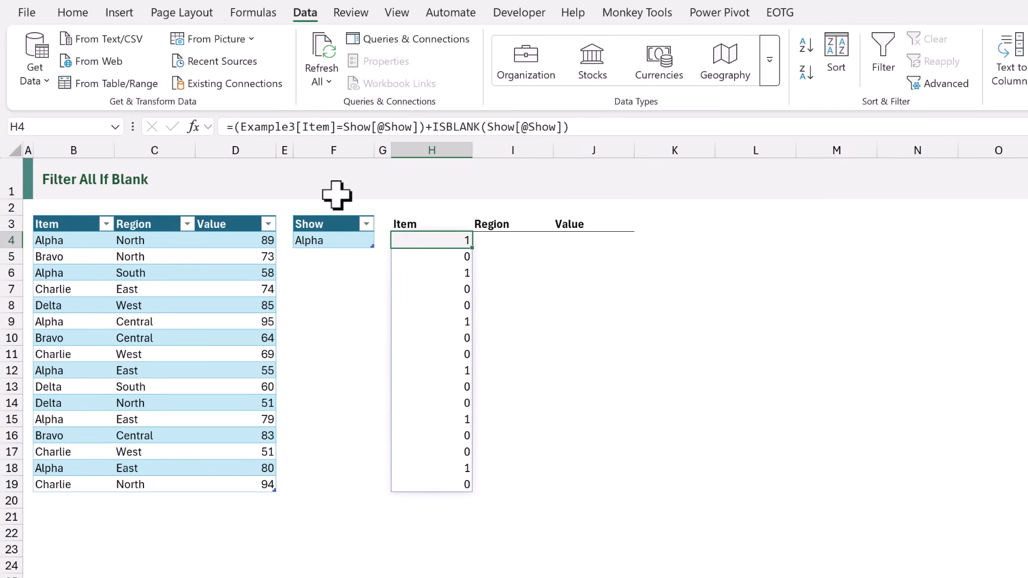
{"action": "key", "text": "F2"}
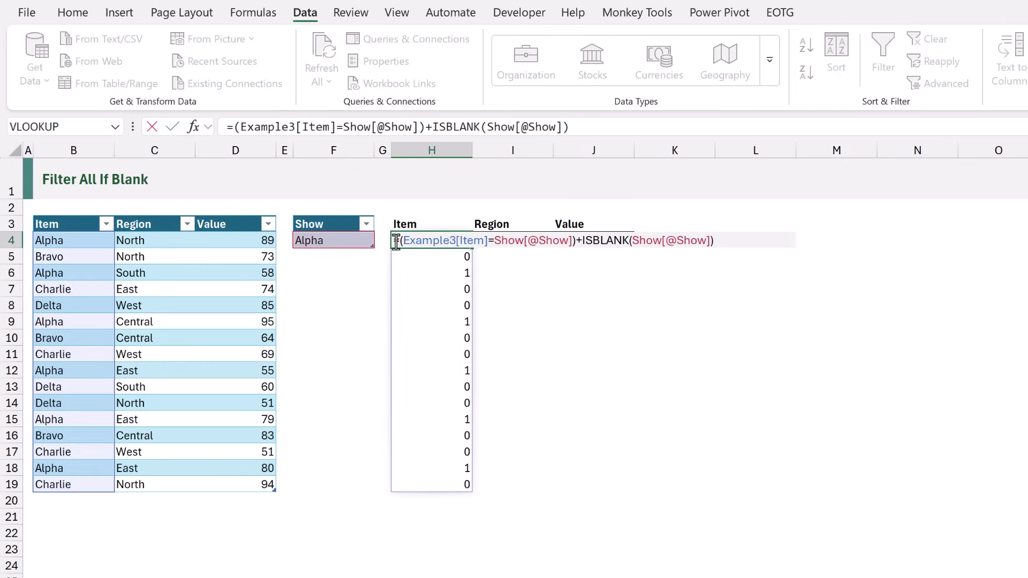
- Wrap H4's flag in FILTER(Example3, ...) and clear the Show cell so all rows list
{"action": "type", "text": "FILTER("}
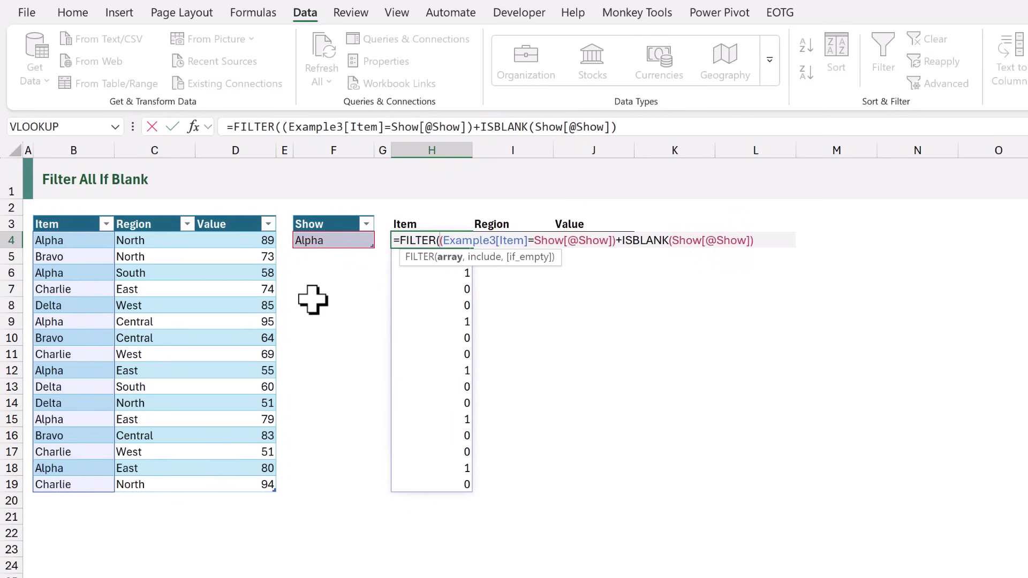
{"action": "left_click", "coordinate": [27, 207]}
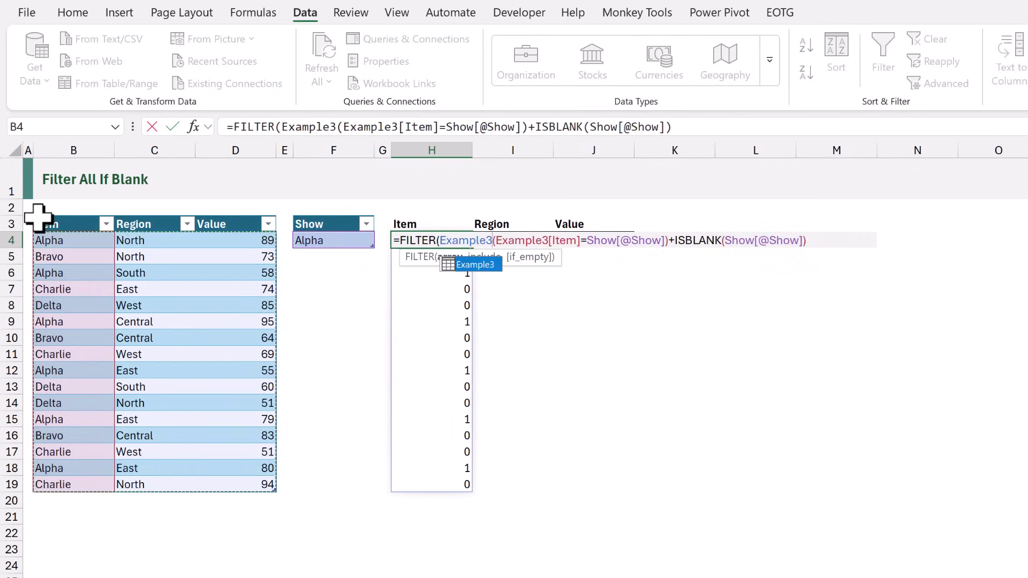
{"action": "type", "text": ","}
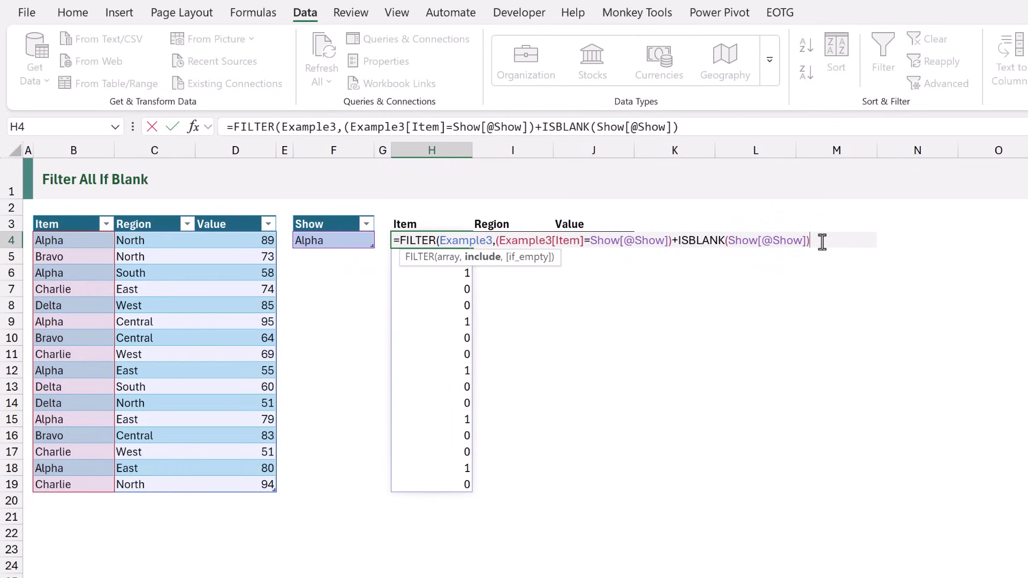
{"action": "type", "text": ")"}
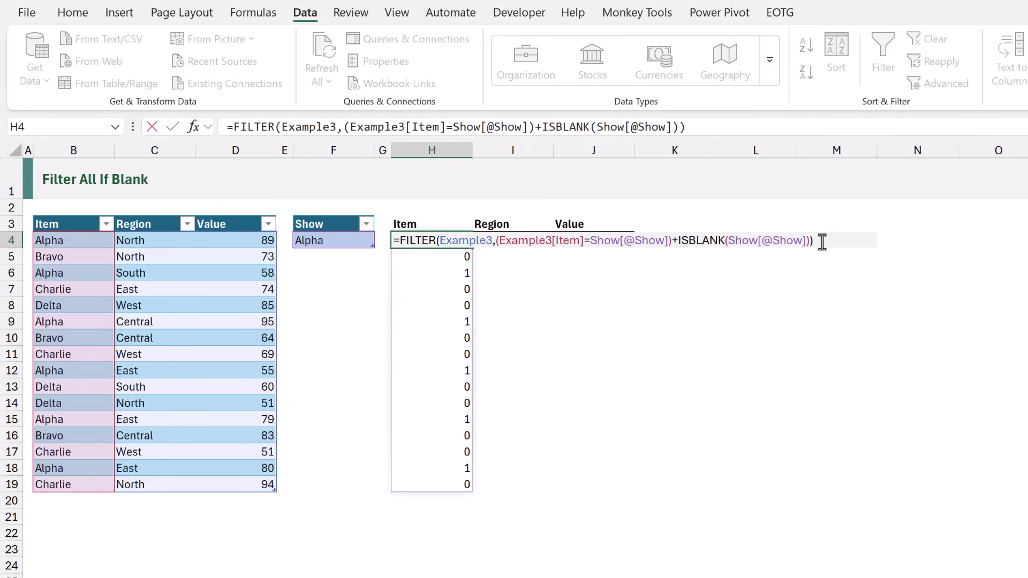
{"action": "key", "text": "Return"}
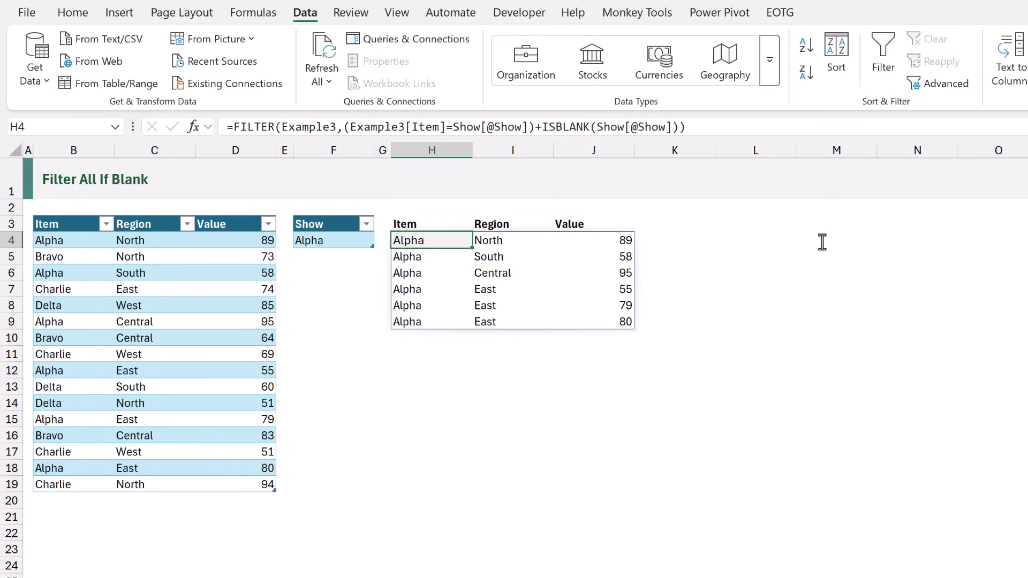
{"action": "key", "text": "Left"}
{"action": "key", "text": "Left"}
{"action": "key", "text": "Delete"}
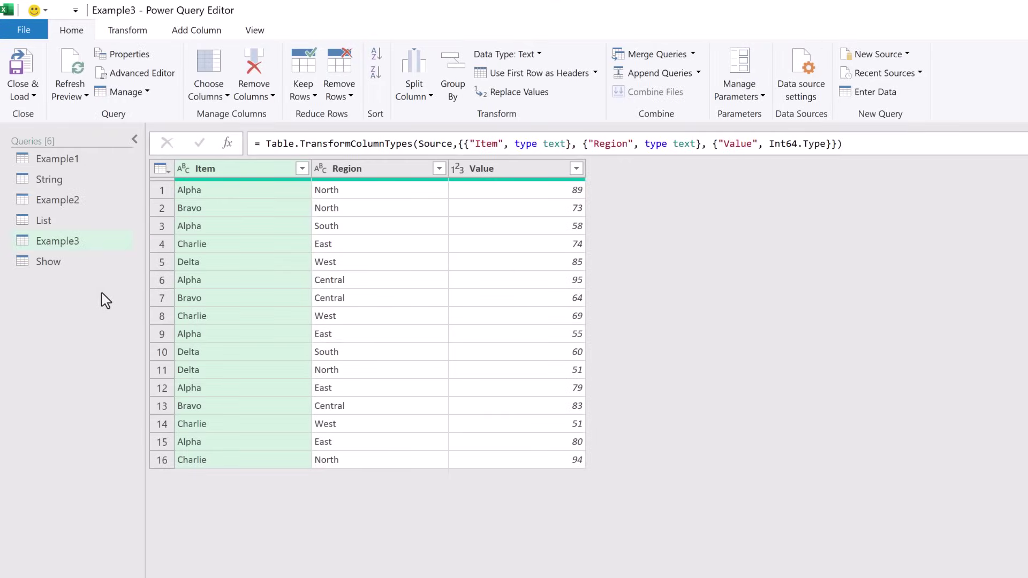
- Filter the Example3 query's Item column to Alpha only
{"action": "left_click", "coordinate": [95, 267]}
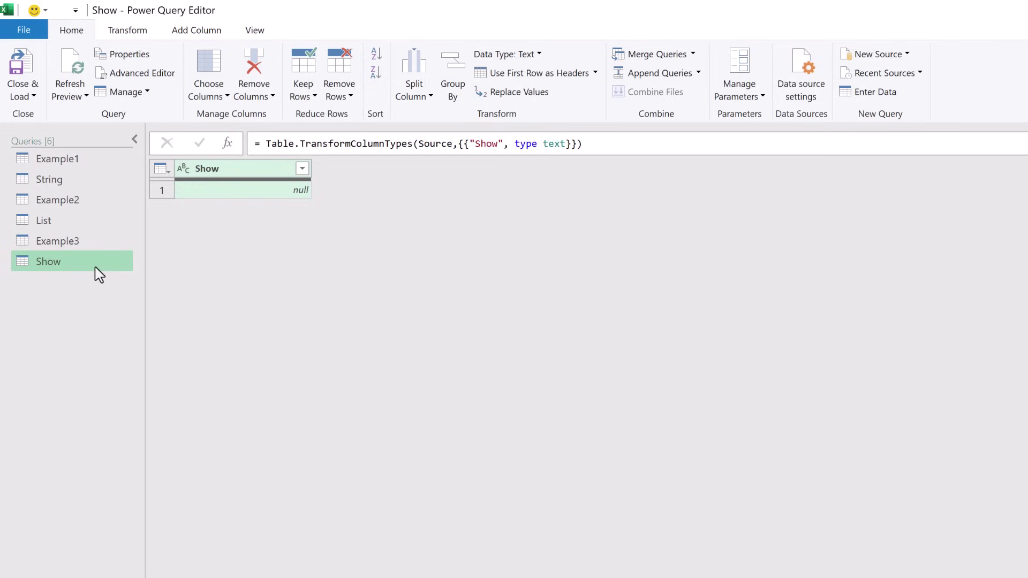
{"action": "left_click", "coordinate": [94, 250]}
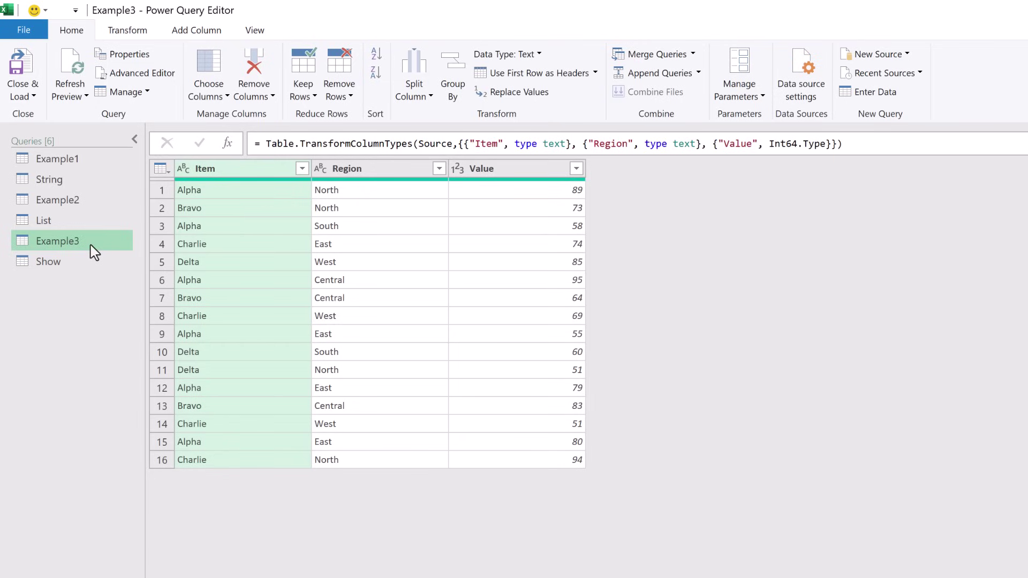
{"action": "left_click", "coordinate": [302, 169]}
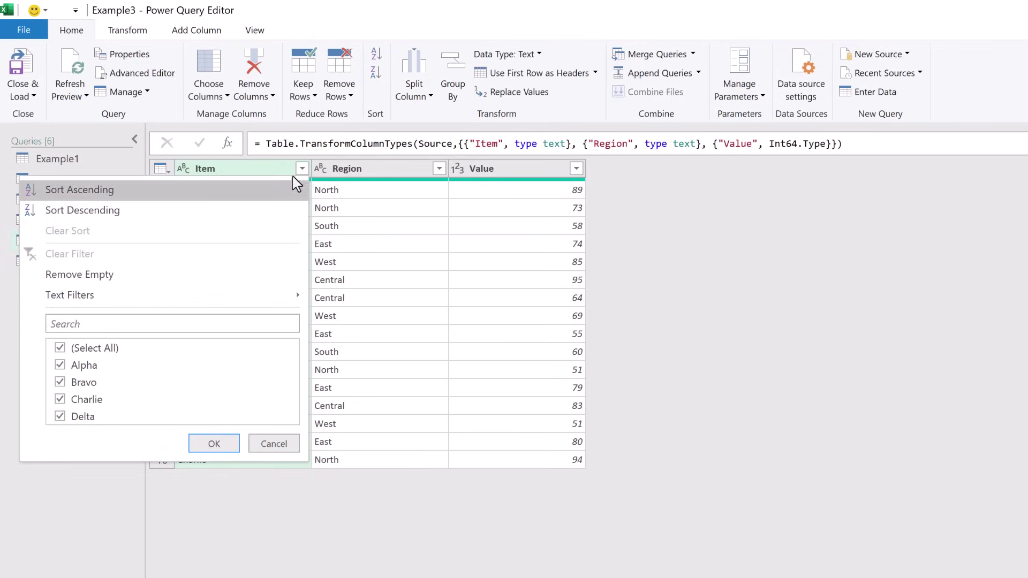
{"action": "left_click", "coordinate": [66, 347]}
{"action": "left_click", "coordinate": [60, 365]}
{"action": "left_click", "coordinate": [227, 451]}
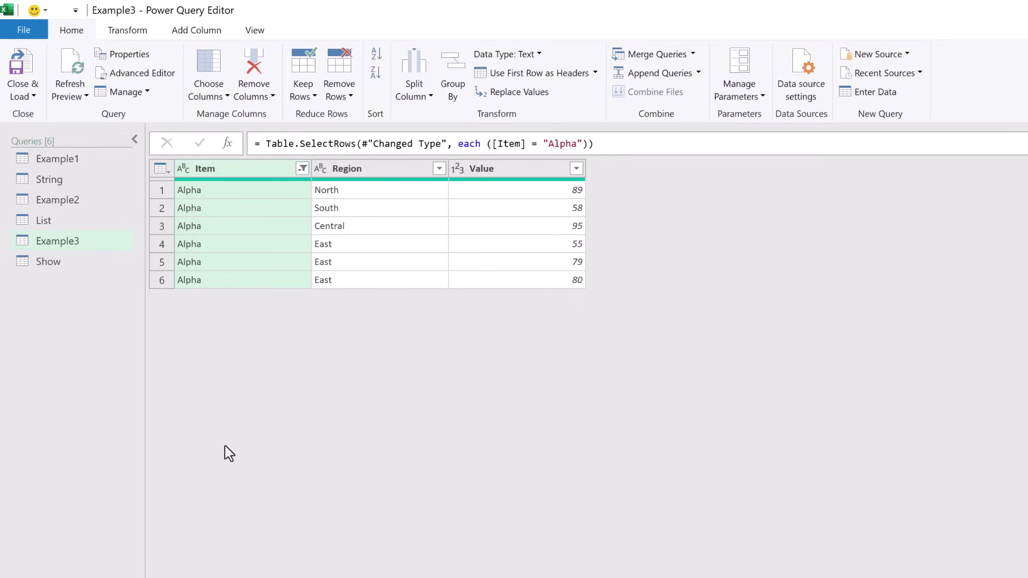
- Replace the hard-coded Alpha condition with [Item] = Show[Show]{0} in the filter formula
{"action": "left_click", "coordinate": [496, 144]}
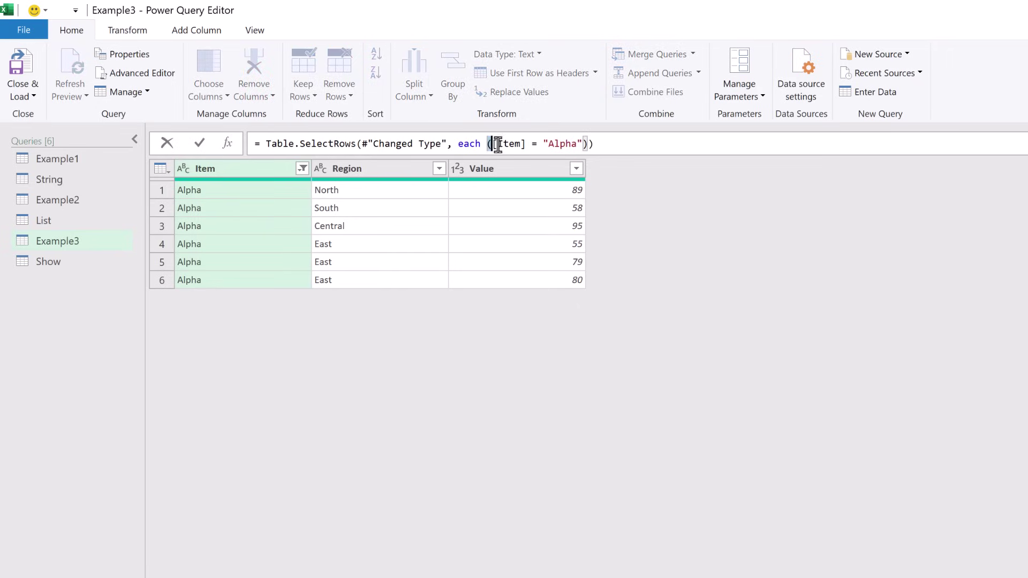
{"action": "left_click_drag", "start_coordinate": [496, 144], "coordinate": [585, 143]}
{"action": "key", "text": "Delete"}
{"action": "type", "text": "[Item]"}
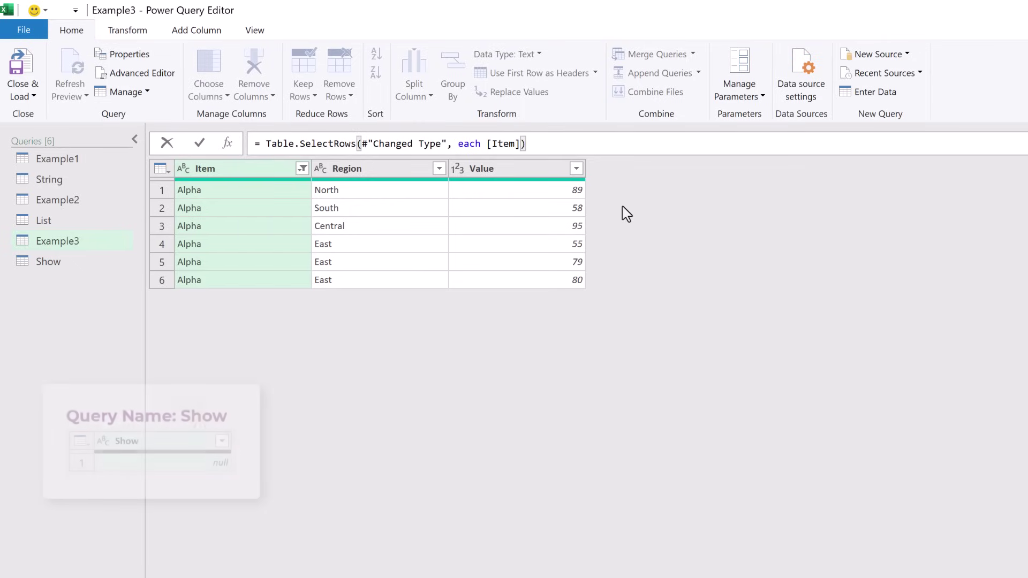
{"action": "type", "text": " = S"}
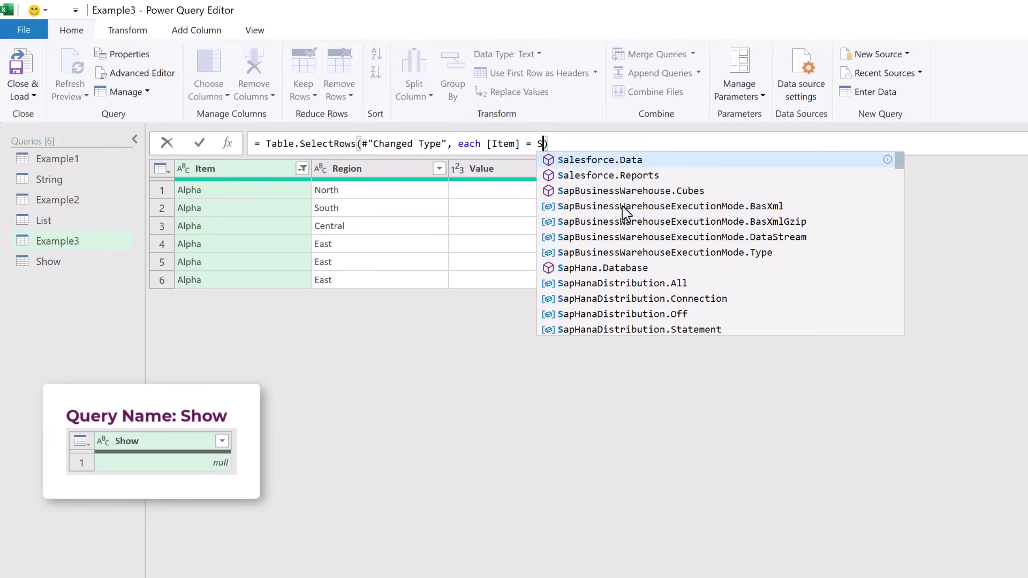
{"action": "type", "text": "how"}
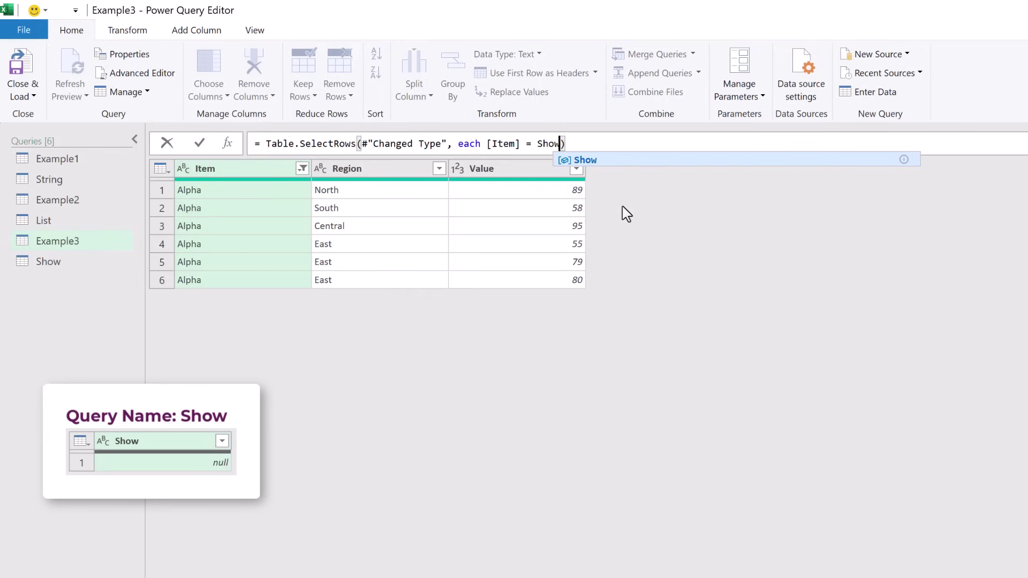
{"action": "type", "text": "[S"}
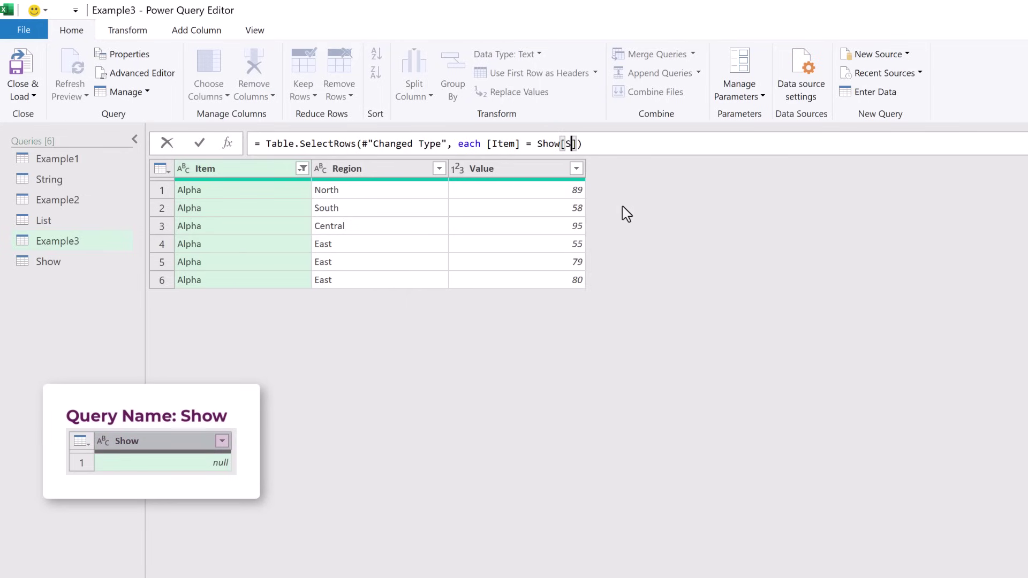
{"action": "type", "text": "how]"}
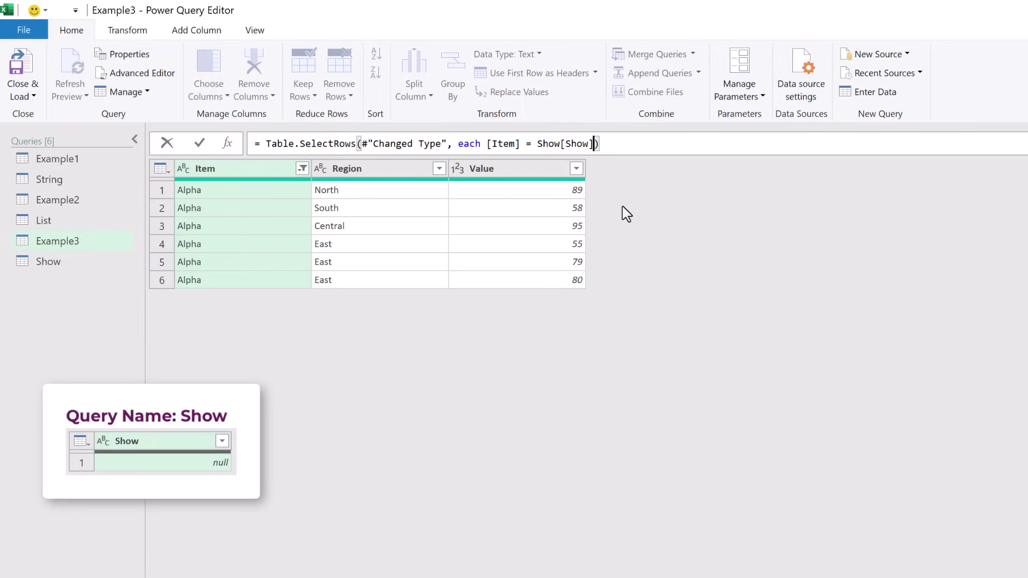
{"action": "type", "text": "{0"}
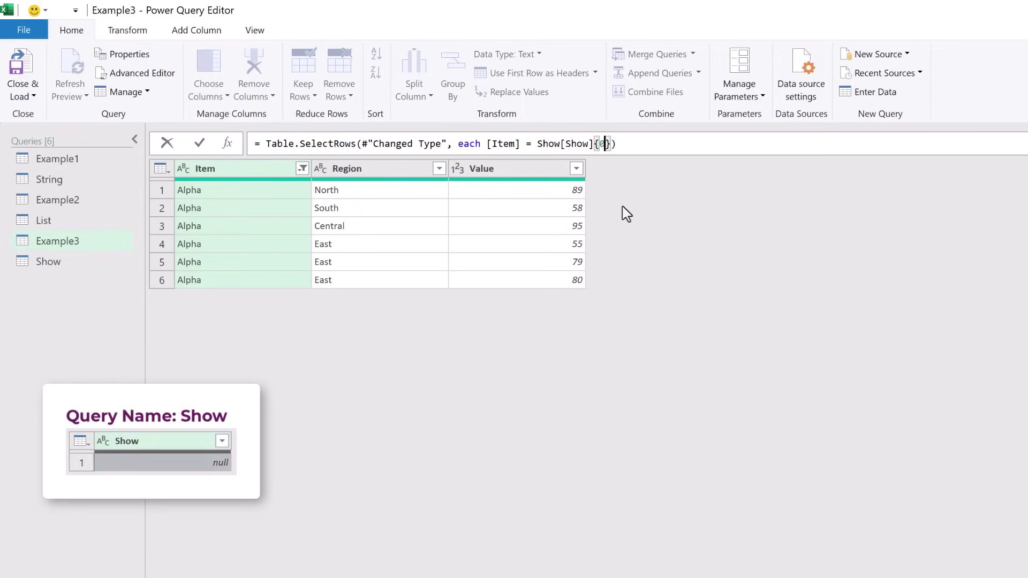
{"action": "key", "text": "End"}
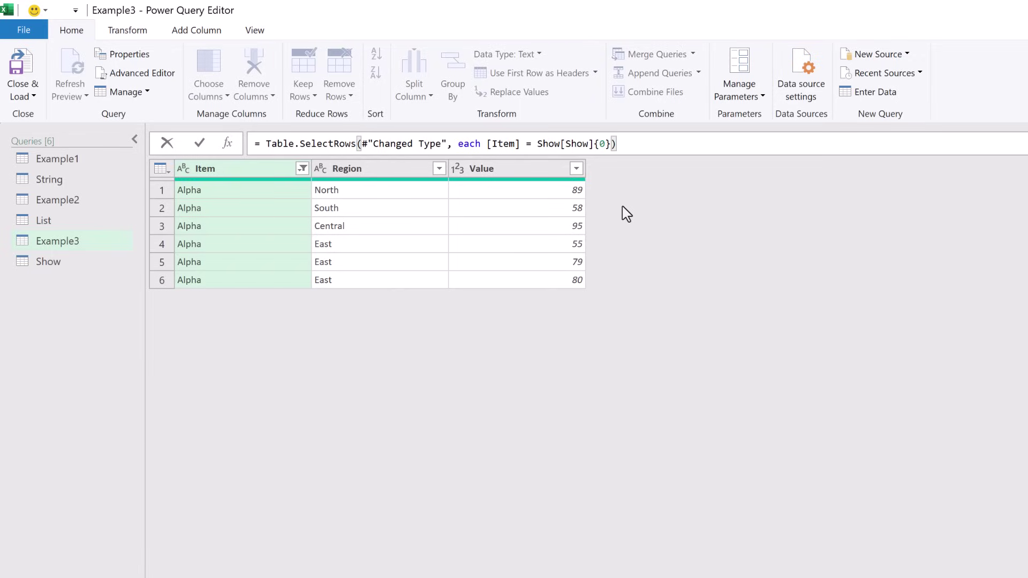
- Append 'or Show[Show]{0} = null' to the Example3 filter formula and commit it
{"action": "type", "text": "or "}
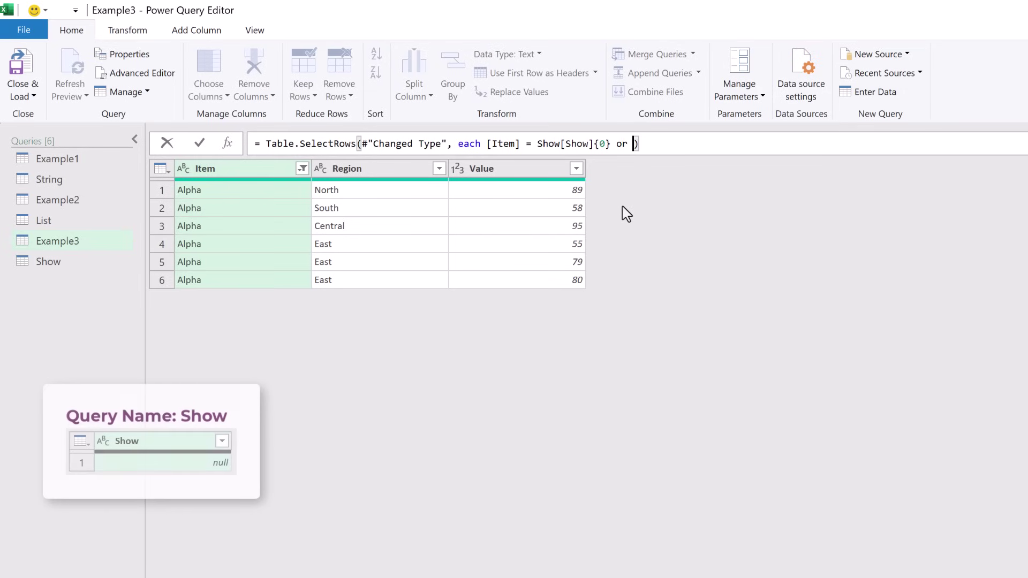
{"action": "type", "text": "Show[]"}
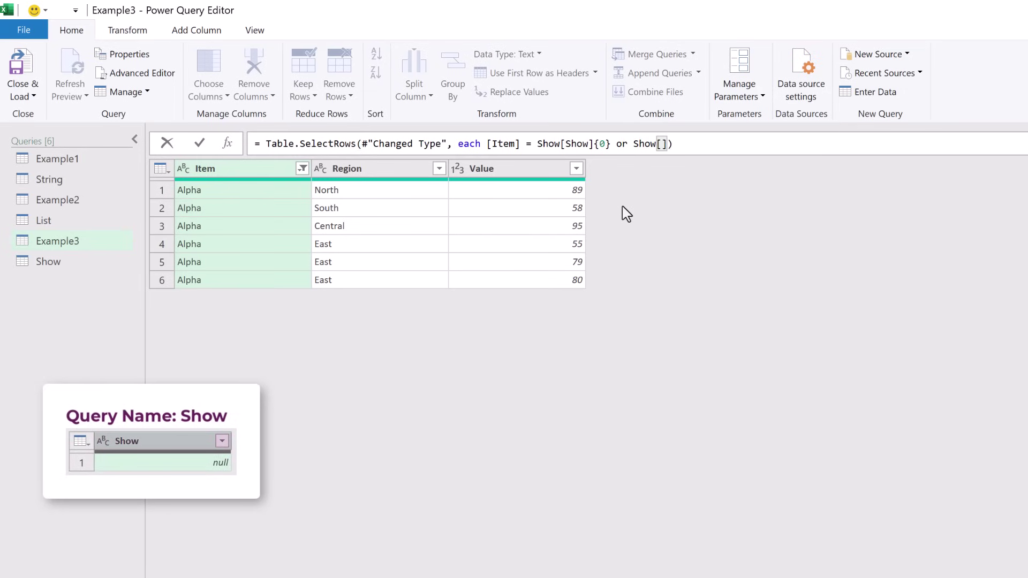
{"action": "type", "text": "Show"}
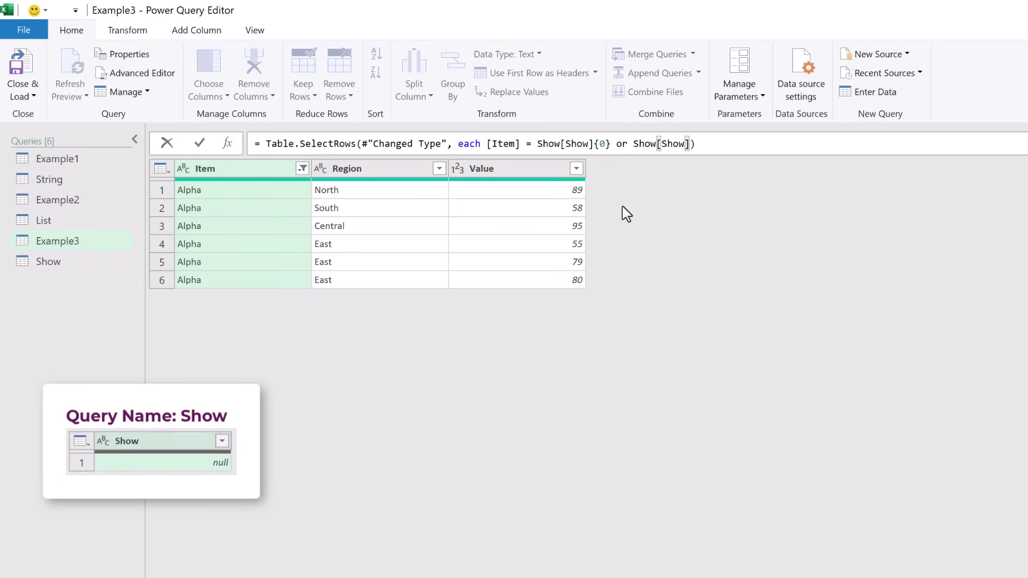
{"action": "key", "text": "Right"}
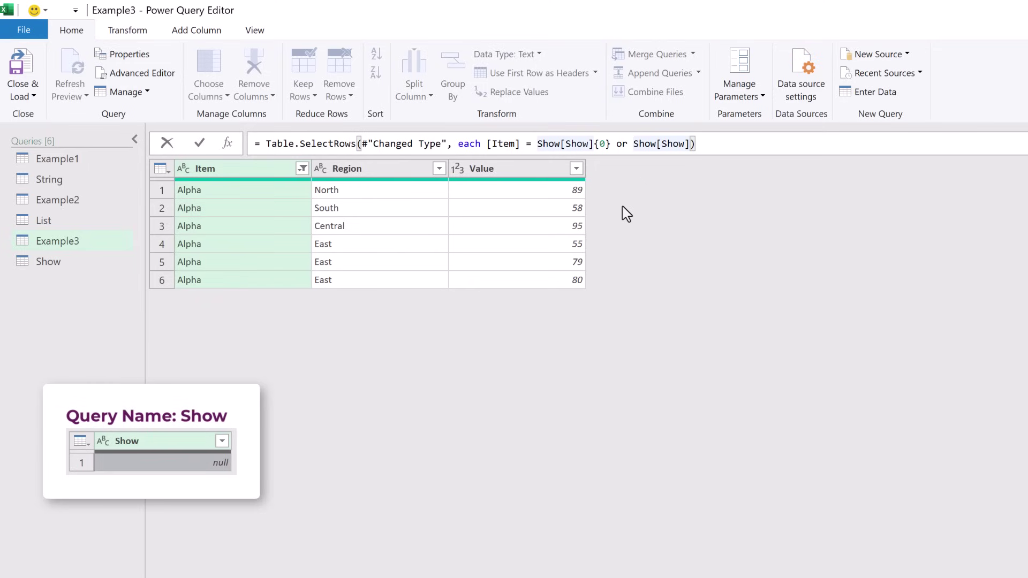
{"action": "type", "text": "{0}"}
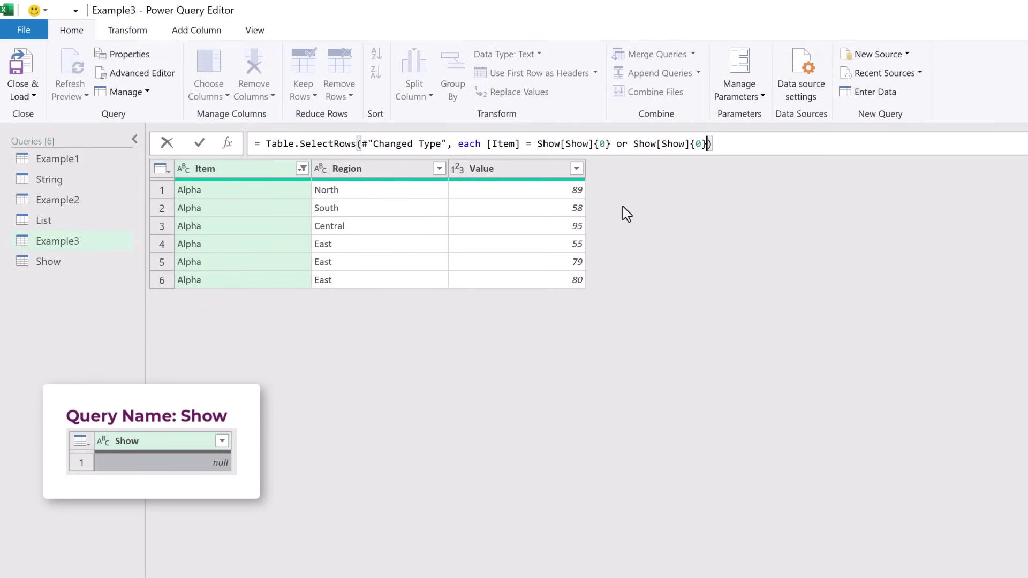
{"action": "type", "text": " = nu"}
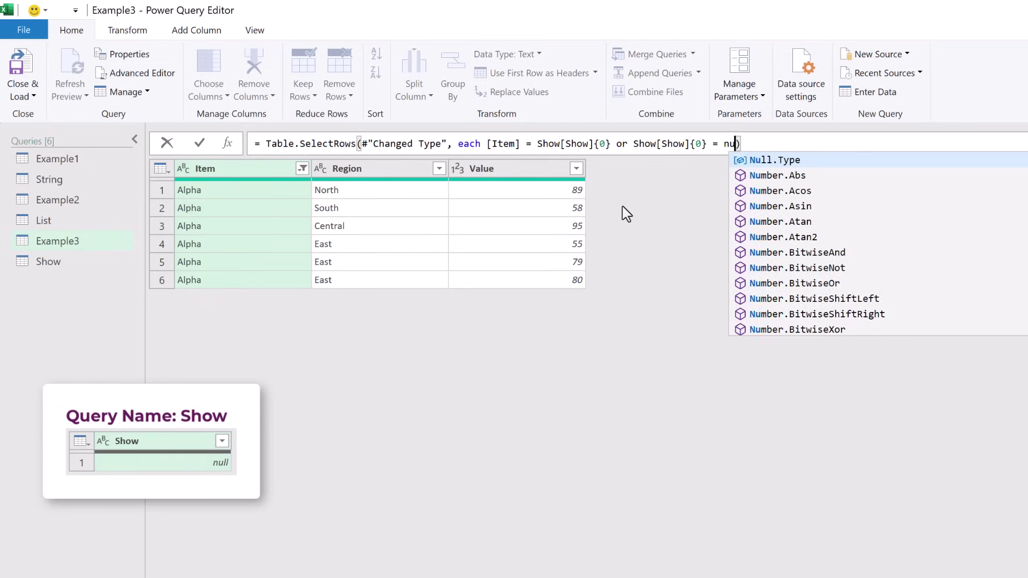
{"action": "type", "text": "ll"}
{"action": "key", "text": "Escape"}
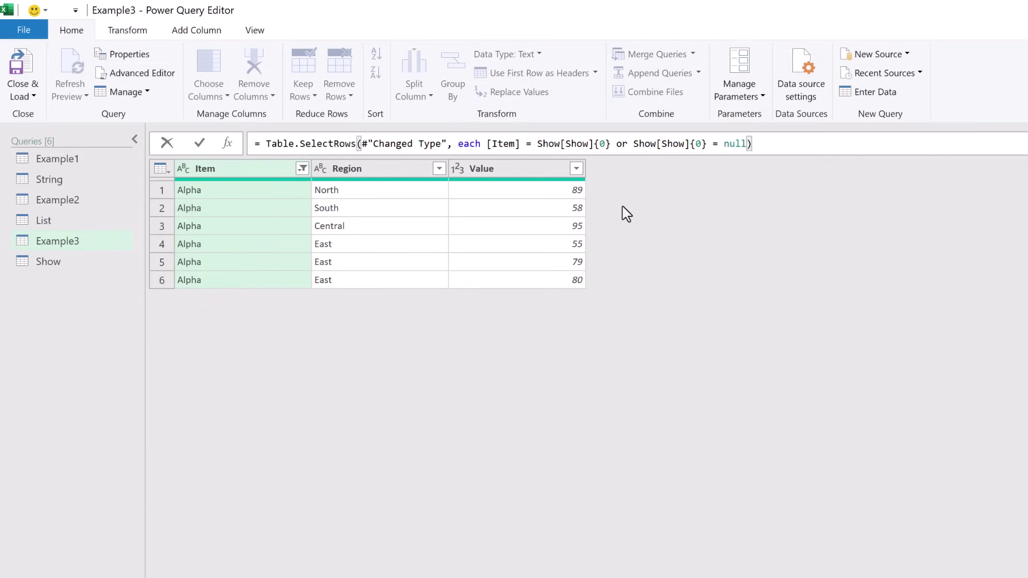
{"action": "key", "text": "Return"}
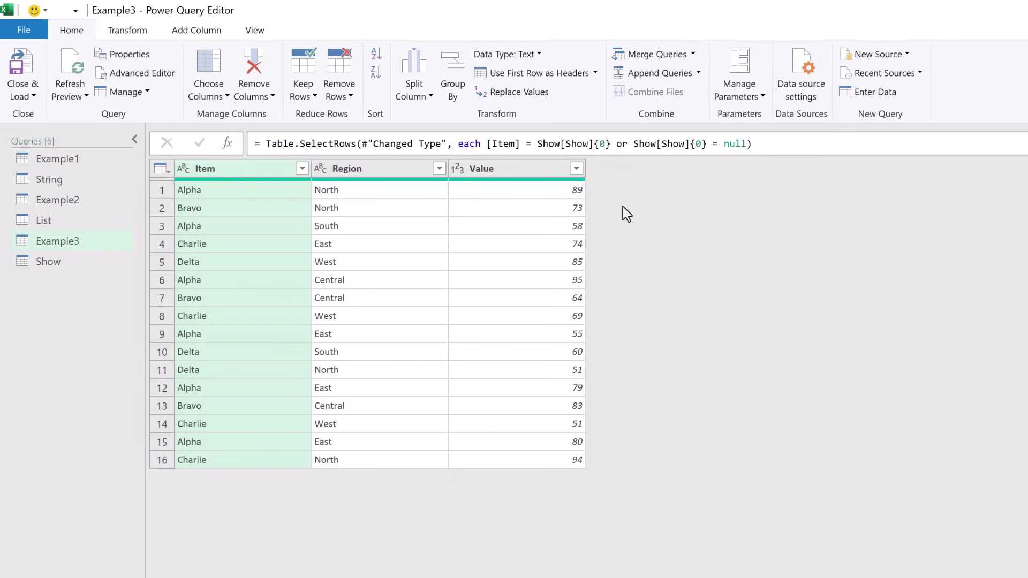
- Replace null with Alpha in the Show query's Show column, then check Example3's result
{"action": "left_click", "coordinate": [51, 262]}
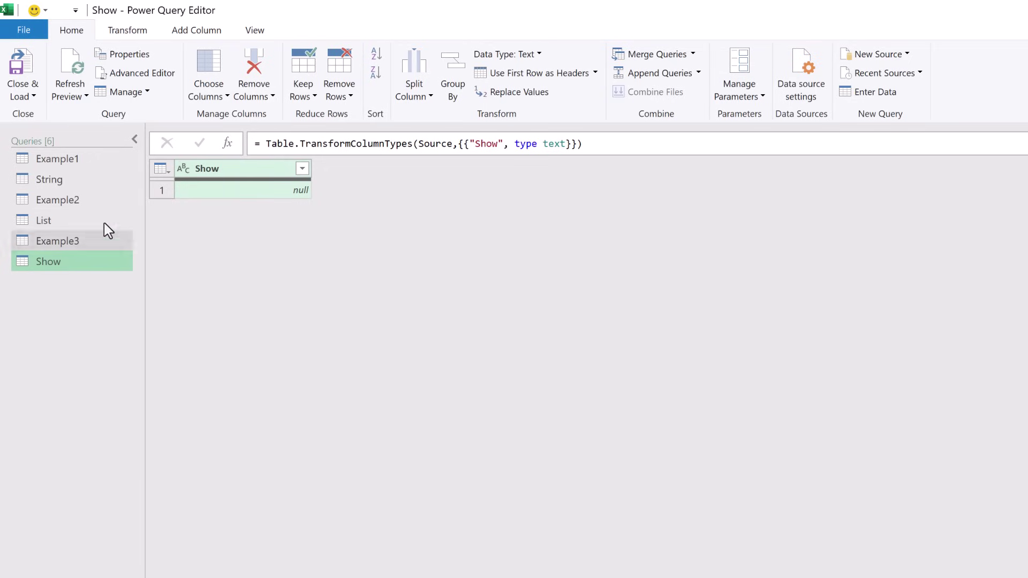
{"action": "left_click", "coordinate": [208, 170]}
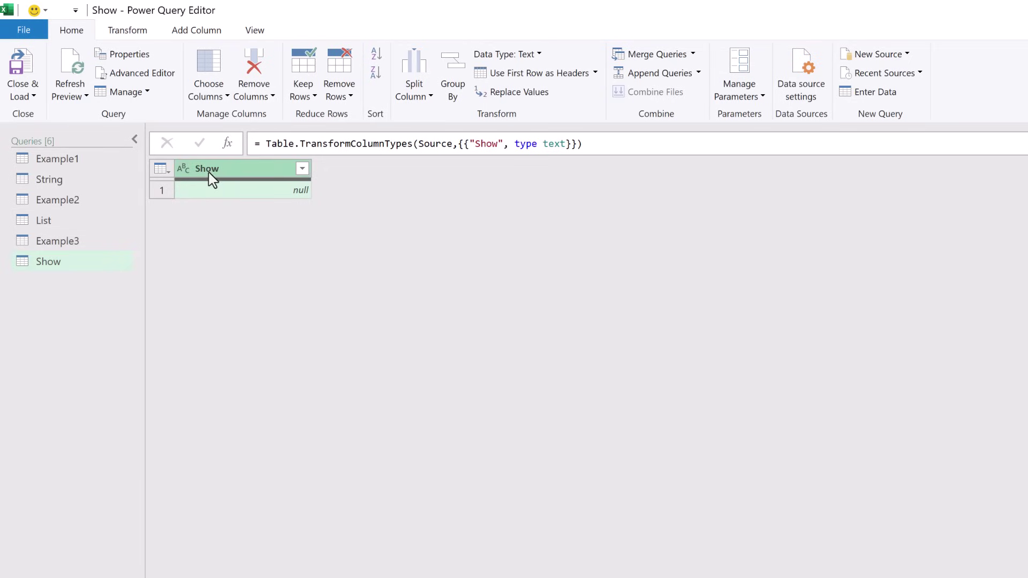
{"action": "left_click", "coordinate": [120, 34]}
{"action": "left_click", "coordinate": [321, 56]}
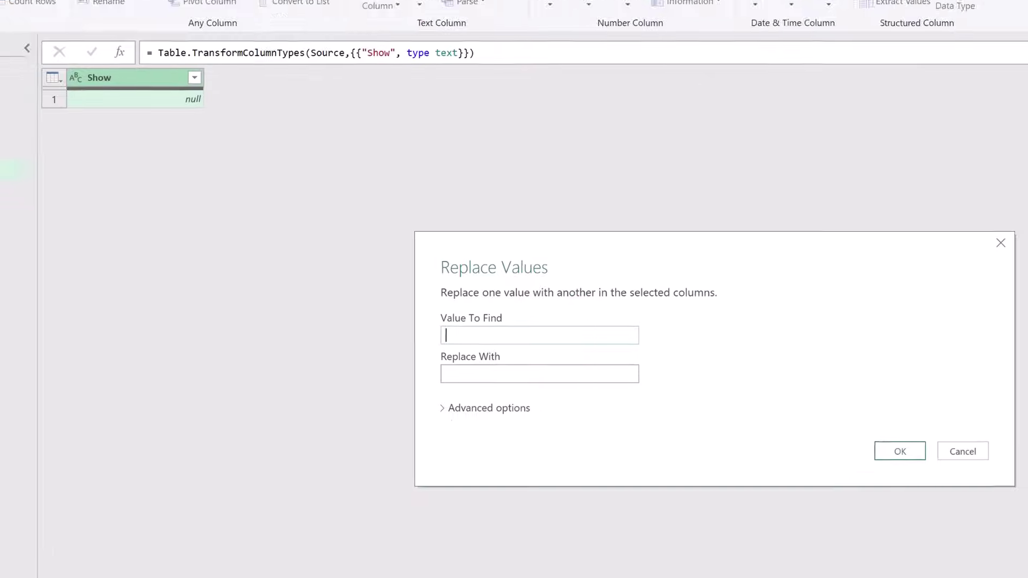
{"action": "type", "text": "null"}
{"action": "key", "text": "Tab"}
{"action": "type", "text": "A"}
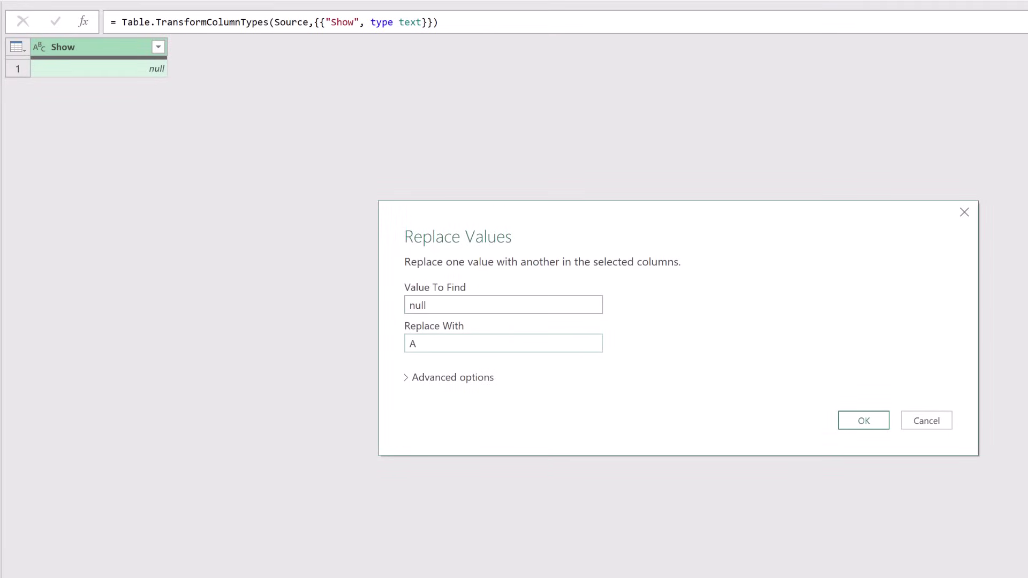
{"action": "type", "text": "lpha"}
{"action": "left_click", "coordinate": [863, 422]}
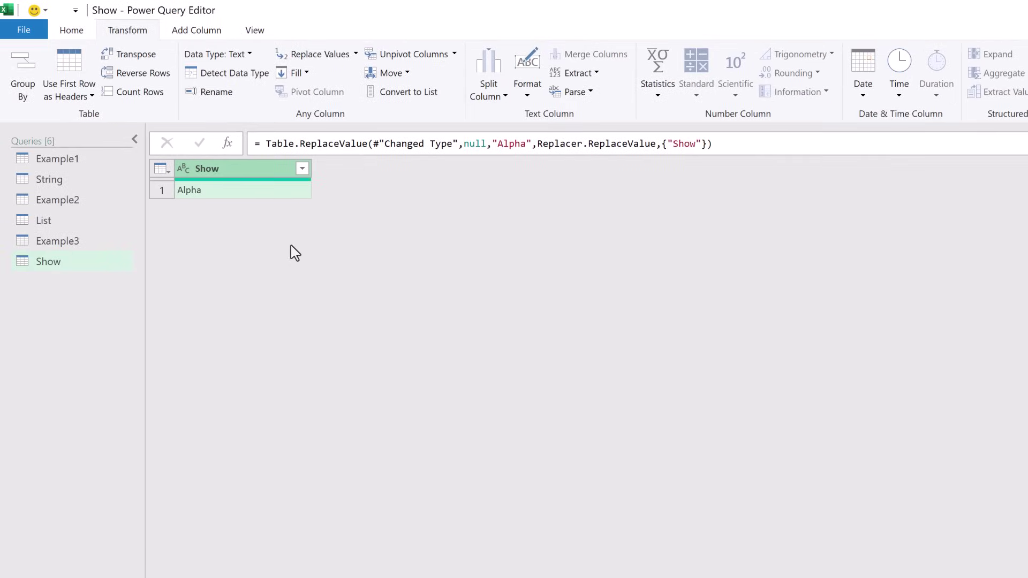
{"action": "left_click", "coordinate": [81, 243]}
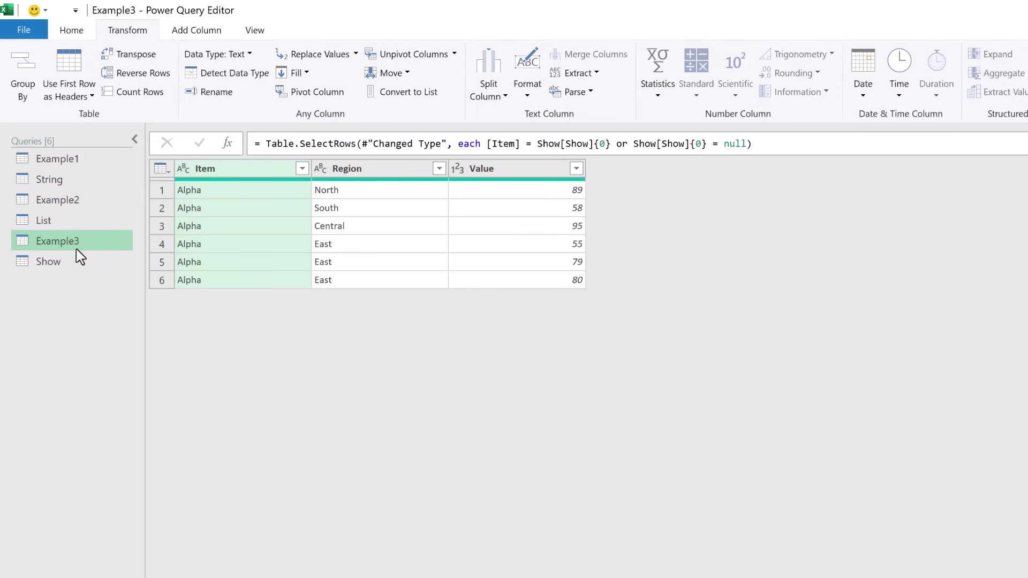
- Delete the Replaced Value step from the Show query and confirm Example3 lists all 16 rows
{"action": "left_click", "coordinate": [71, 262]}
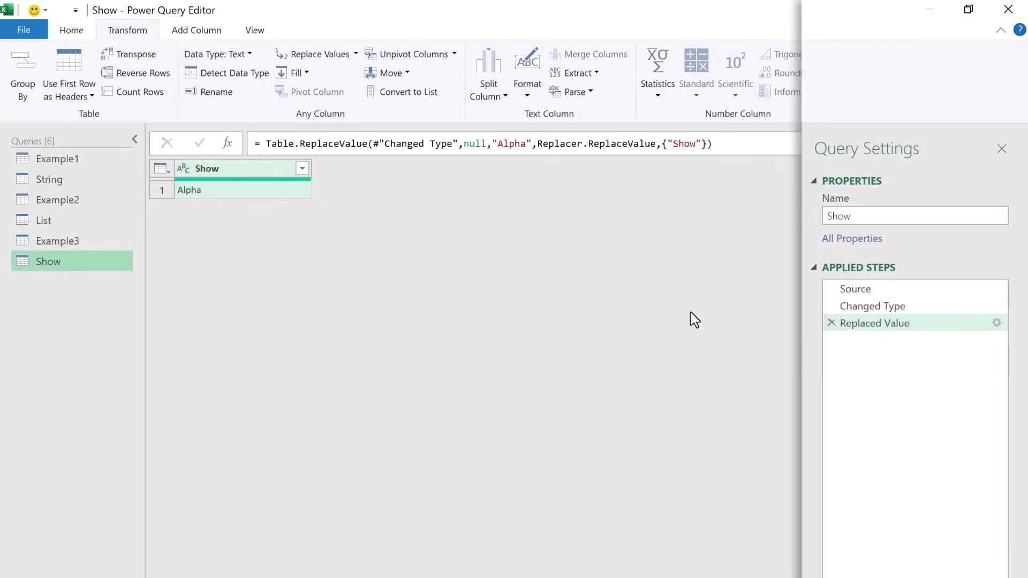
{"action": "left_click", "coordinate": [836, 328]}
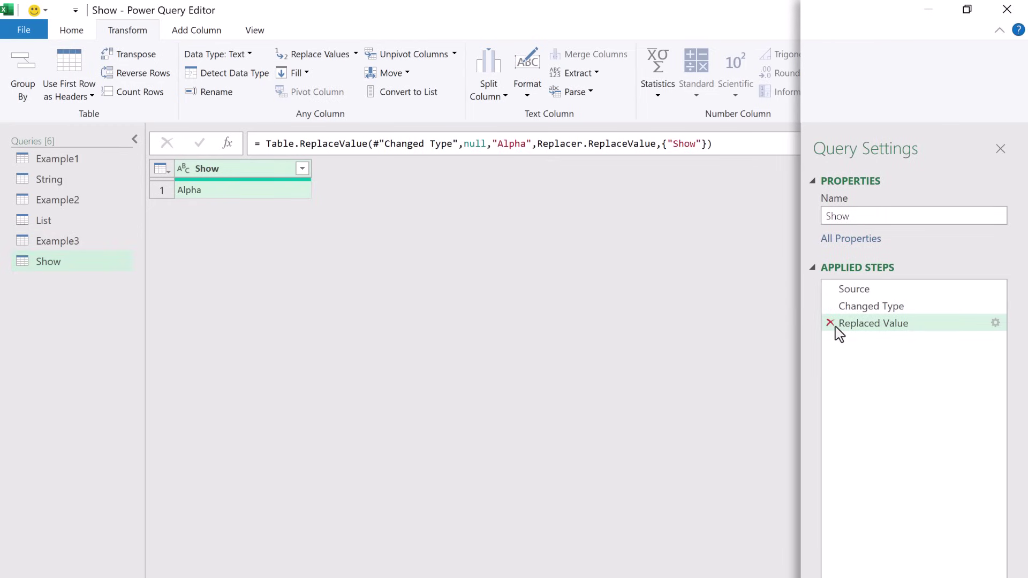
{"action": "left_click", "coordinate": [832, 323]}
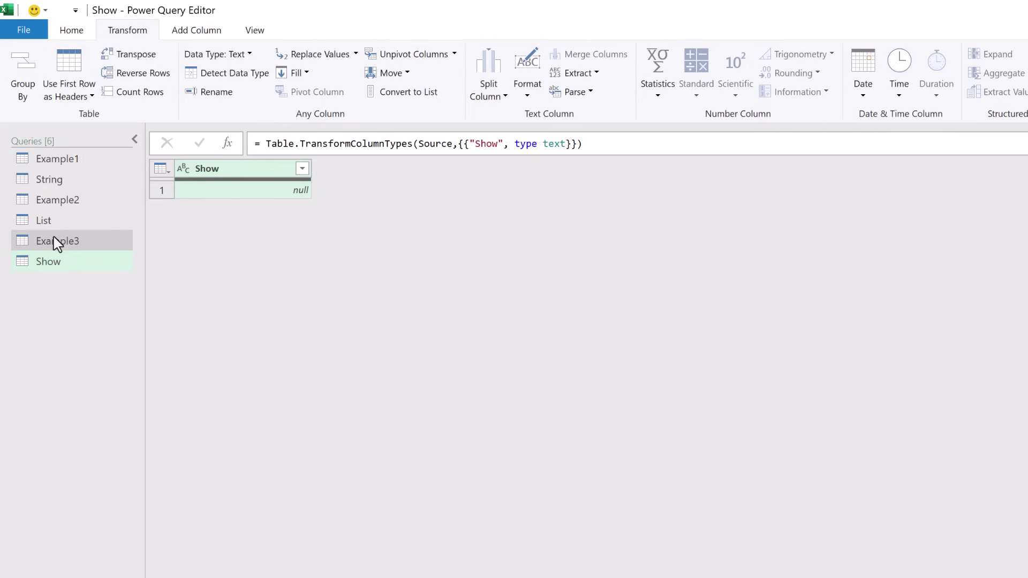
{"action": "left_click", "coordinate": [57, 242]}
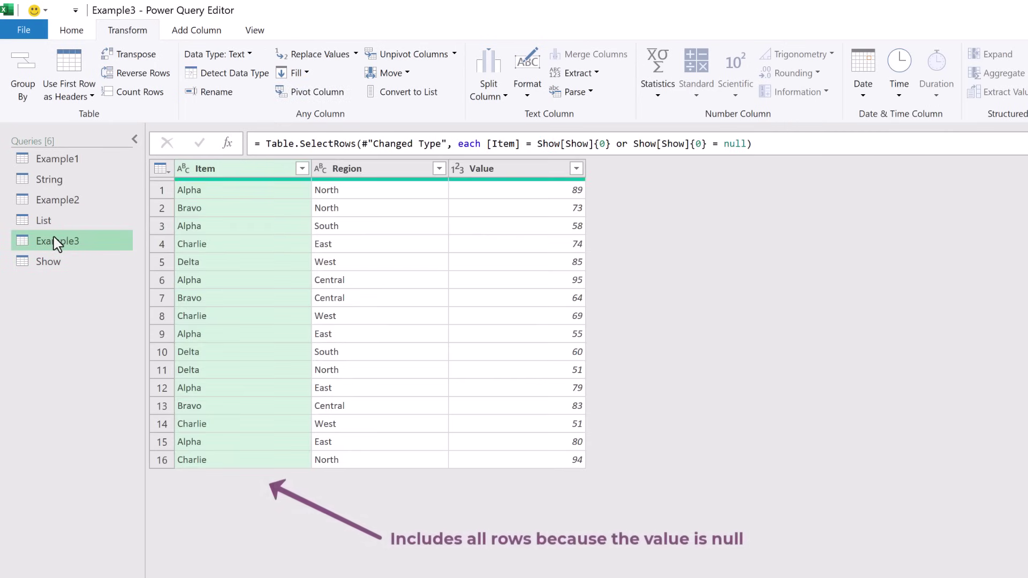